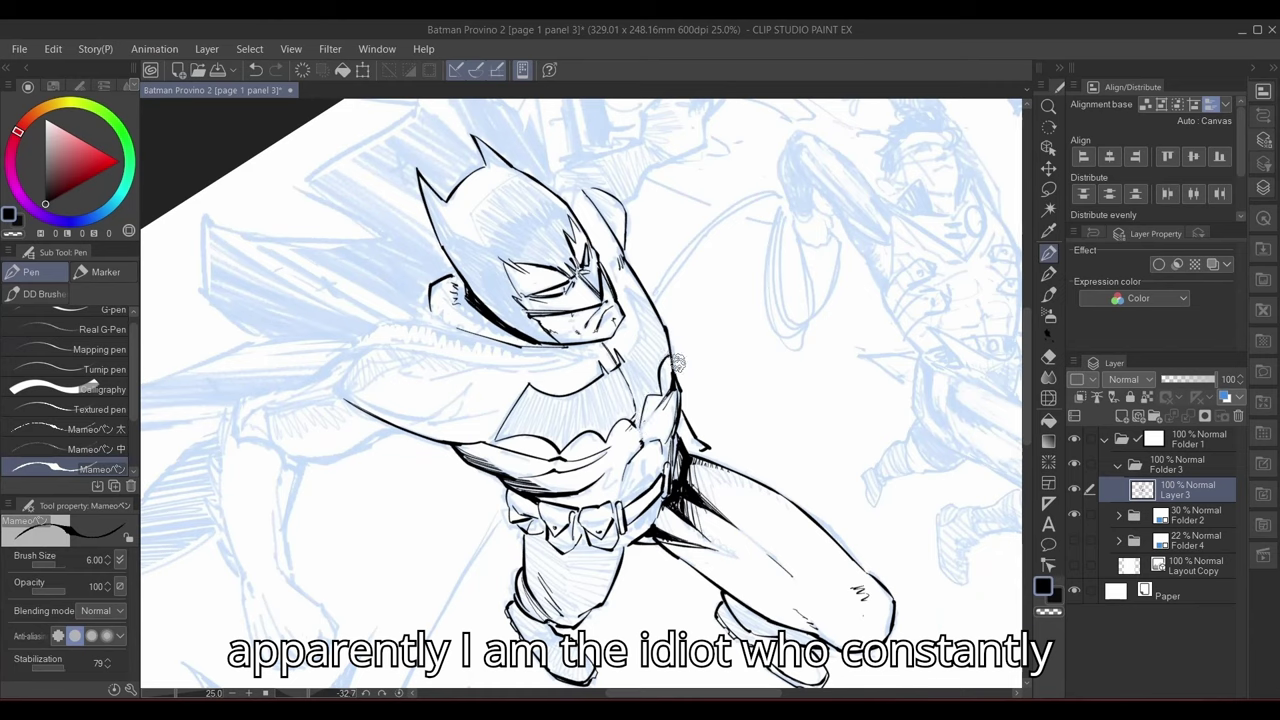
- Undo the trial stroke near Batman's far shoulder and set the Mameo pen's stabilization to 13
key("ctrl+at")
mouse_move(702, 264)
left_mouse_down()
mouse_move(713, 325)
mouse_move(701, 364)
mouse_move(726, 302)
mouse_move(719, 318)
left_mouse_up()
key("ctrl+z")
key("e")
key("p")
left_click(39, 668)
- Ink Batman's far shoulder with hatching and draw the cape edge running from the near shoulder to the neck
left_click_drag(731, 262, 677, 540)
key("ctrl+z")
key("ctrl+z")
mouse_move(726, 314)
left_mouse_down()
mouse_move(811, 250)
mouse_move(539, 284)
left_mouse_up()
left_click_drag(550, 250, 534, 281)
key("e")
key("p")
mouse_move(650, 390)
left_mouse_down()
mouse_move(831, 357)
mouse_move(750, 362)
left_mouse_up()
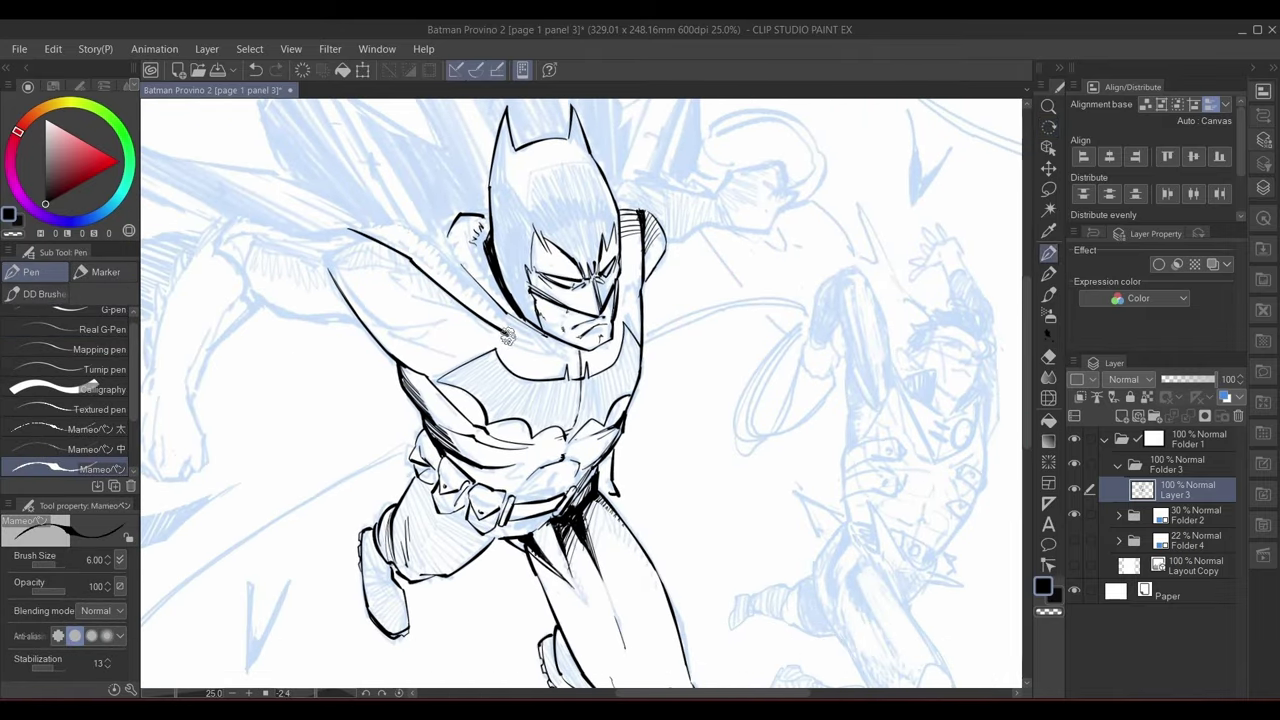
- Save the drawing, then hide and reshow the Folder 2 sketch to check the line art alone
key("ctrl+0")
key("ctrl+s")
left_click_drag(1074, 513, 1075, 563)
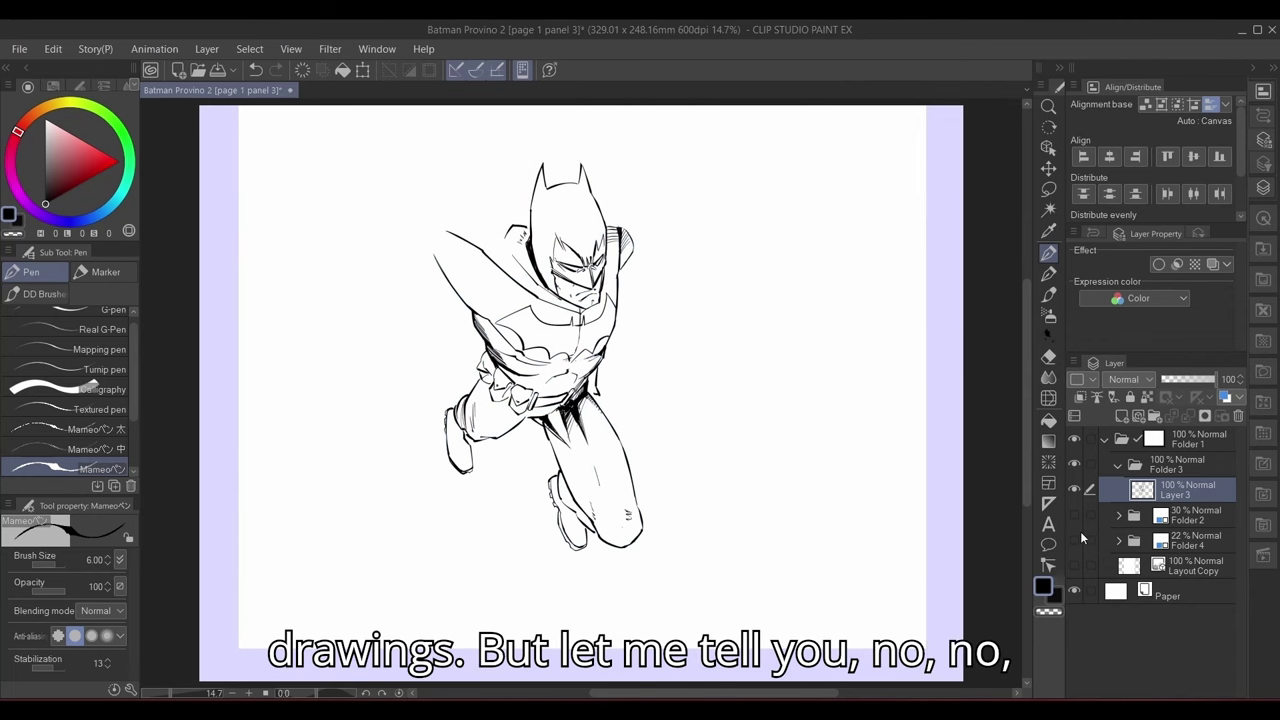
left_click(1074, 514)
- Add short shading strokes to the muscle below Batman's near shoulder
scroll(508, 420, "up", 4)
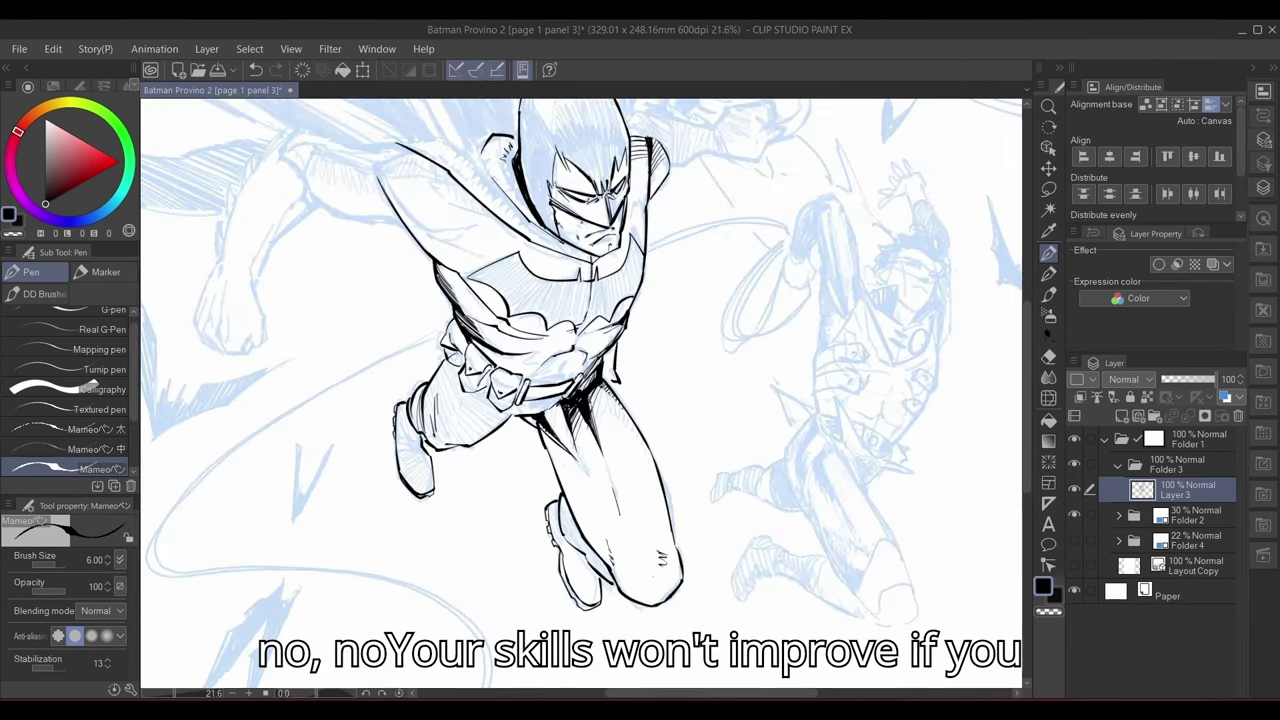
left_click_drag(688, 456, 783, 552)
mouse_move(820, 491)
left_mouse_down()
mouse_move(708, 530)
mouse_move(680, 521)
left_mouse_up()
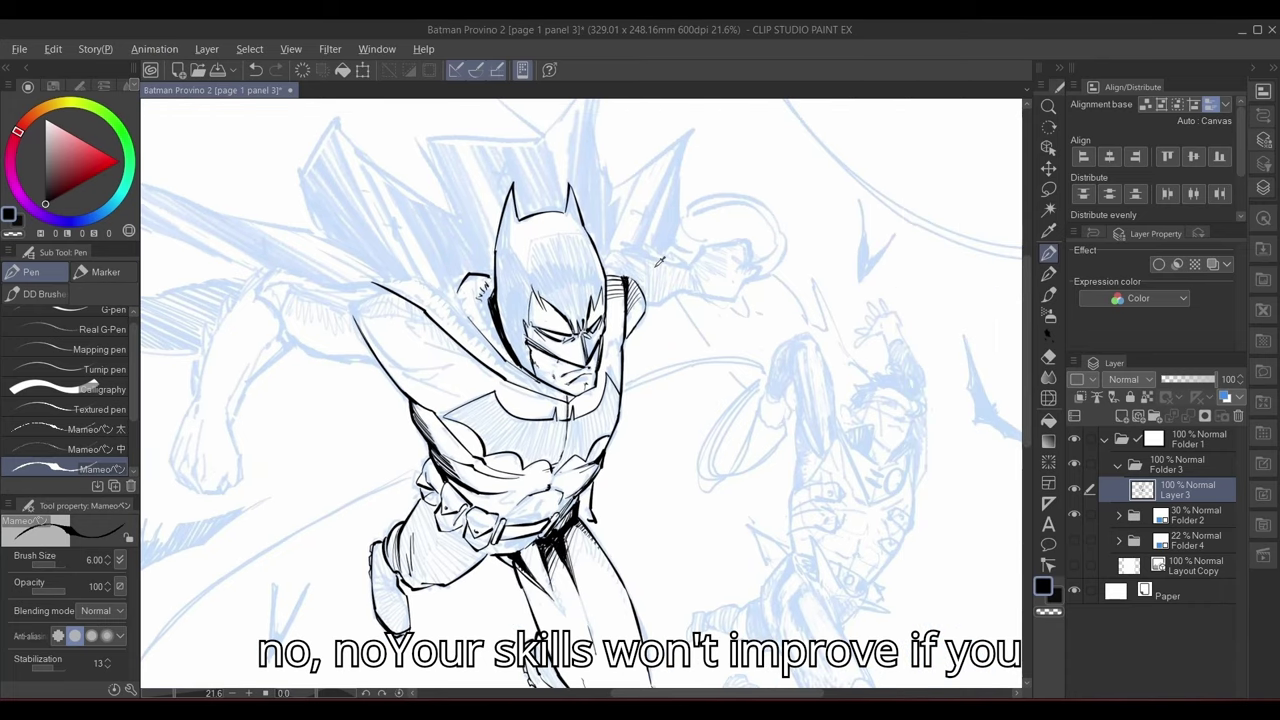
scroll(700, 380, "down", 2)
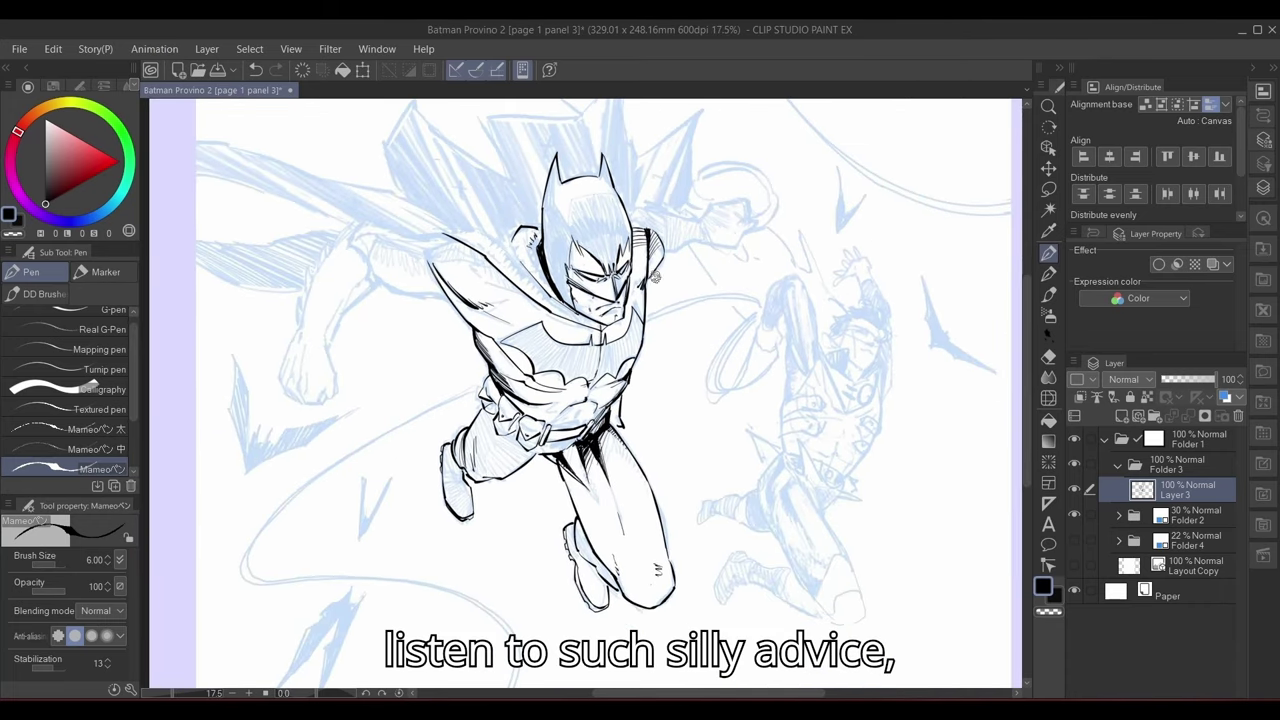
left_click_drag(655, 277, 761, 285)
- Ink the outline of Batman's bent forearm, clenched fist and the underside of the upper arm
left_click_drag(386, 387, 455, 237)
mouse_move(386, 388)
left_mouse_down()
mouse_move(393, 404)
mouse_move(414, 401)
mouse_move(403, 409)
mouse_move(404, 361)
mouse_move(485, 291)
left_mouse_up()
key("e")
key("p")
left_click_drag(485, 240, 489, 286)
mouse_move(481, 334)
left_mouse_down()
mouse_move(456, 289)
mouse_move(442, 303)
mouse_move(522, 420)
left_mouse_up()
key("ctrl+z")
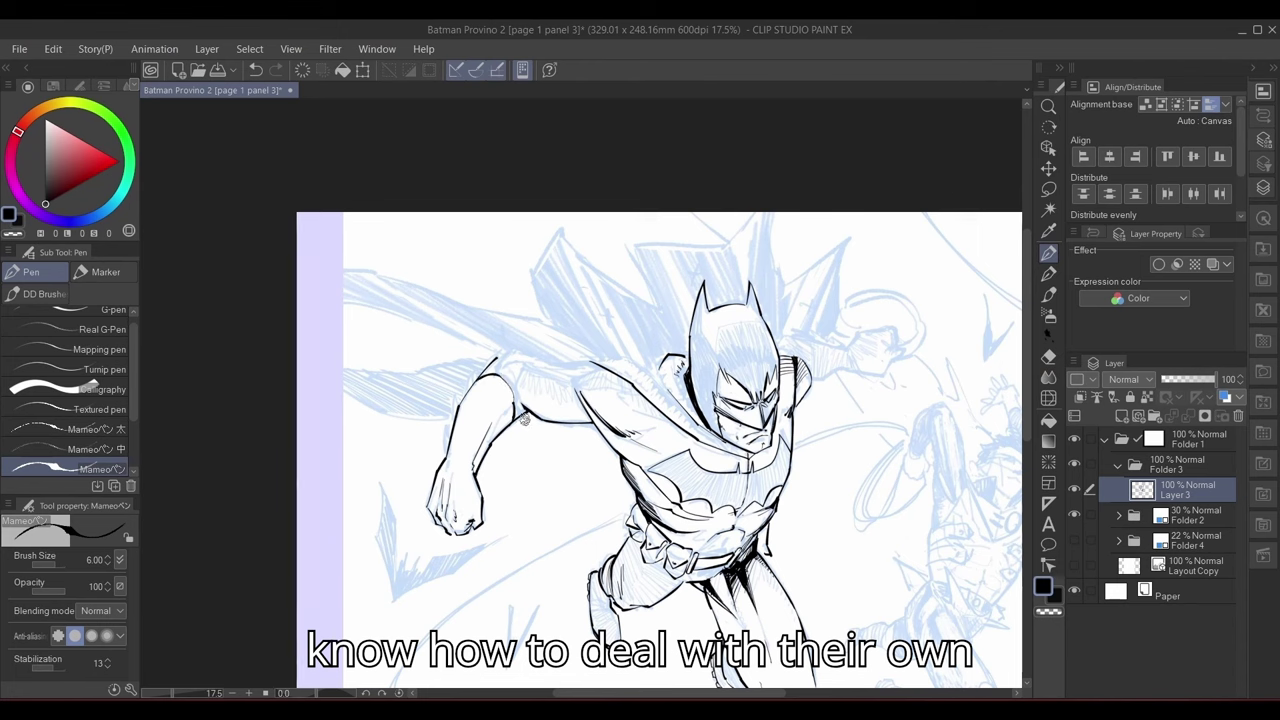
- Ink the gauntlet spikes and the upper-arm outline, adding a black shadow where the arm meets the shoulder
mouse_move(441, 472)
left_mouse_down()
mouse_move(475, 433)
mouse_move(445, 444)
left_mouse_up()
left_click_drag(443, 444, 438, 421)
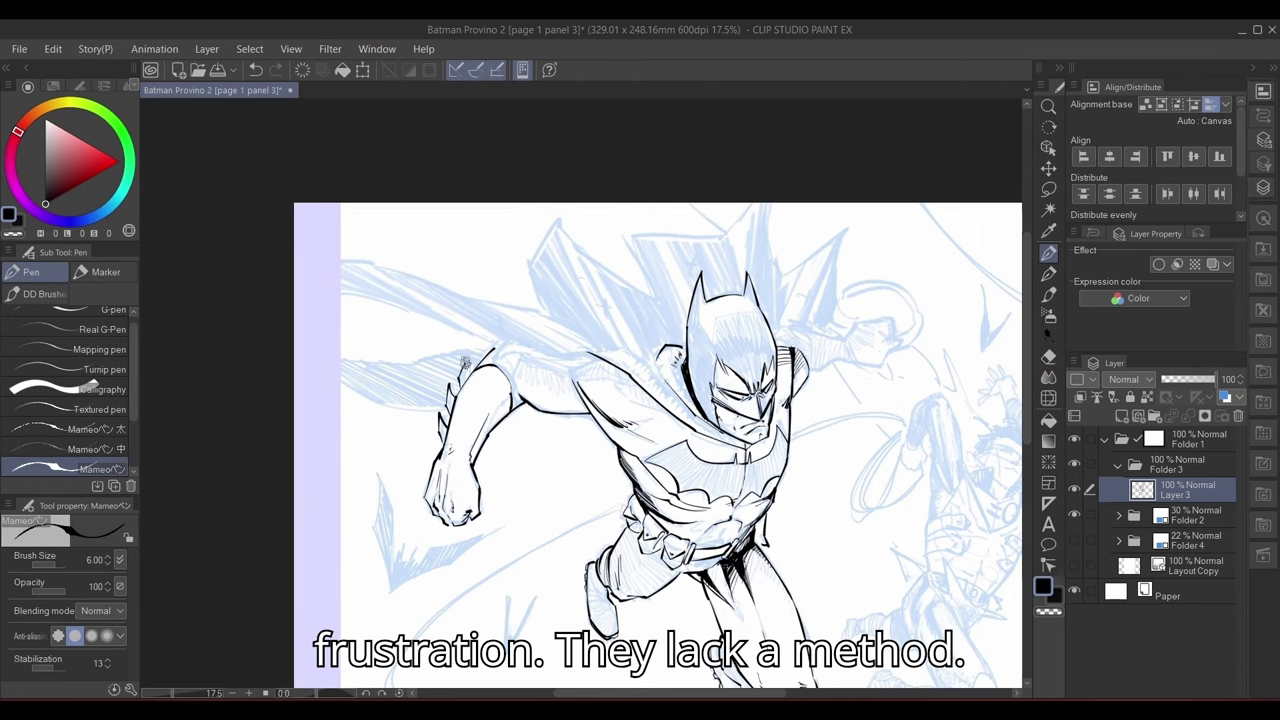
mouse_move(464, 361)
left_mouse_down()
mouse_move(426, 323)
mouse_move(583, 242)
mouse_move(607, 279)
mouse_move(562, 506)
left_mouse_up()
left_click_drag(500, 382, 514, 416)
left_click_drag(525, 408, 523, 384)
left_click_drag(555, 462, 600, 350)
left_click_drag(577, 327, 577, 361)
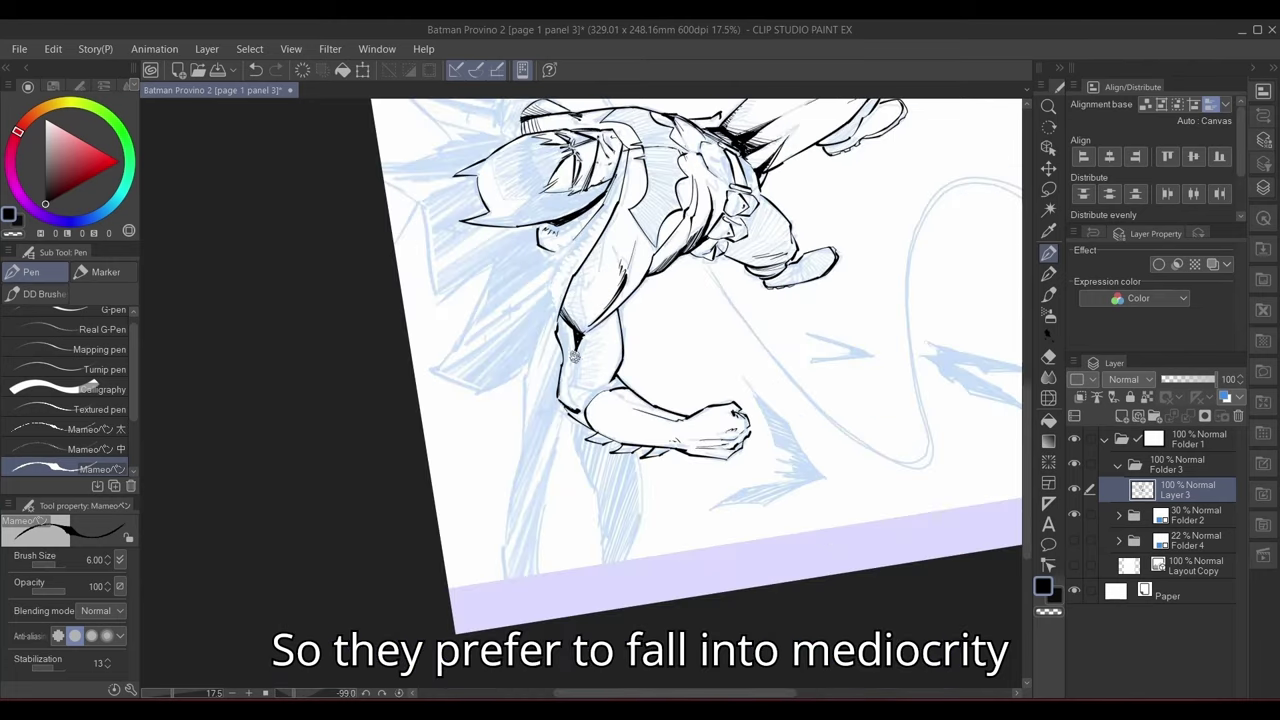
- Shade Batman's bent arm with hatching and small black shadows around the elbow and gauntlet edge
left_click_drag(490, 300, 641, 275)
left_click_drag(590, 376, 590, 408)
left_click_drag(648, 243, 727, 315)
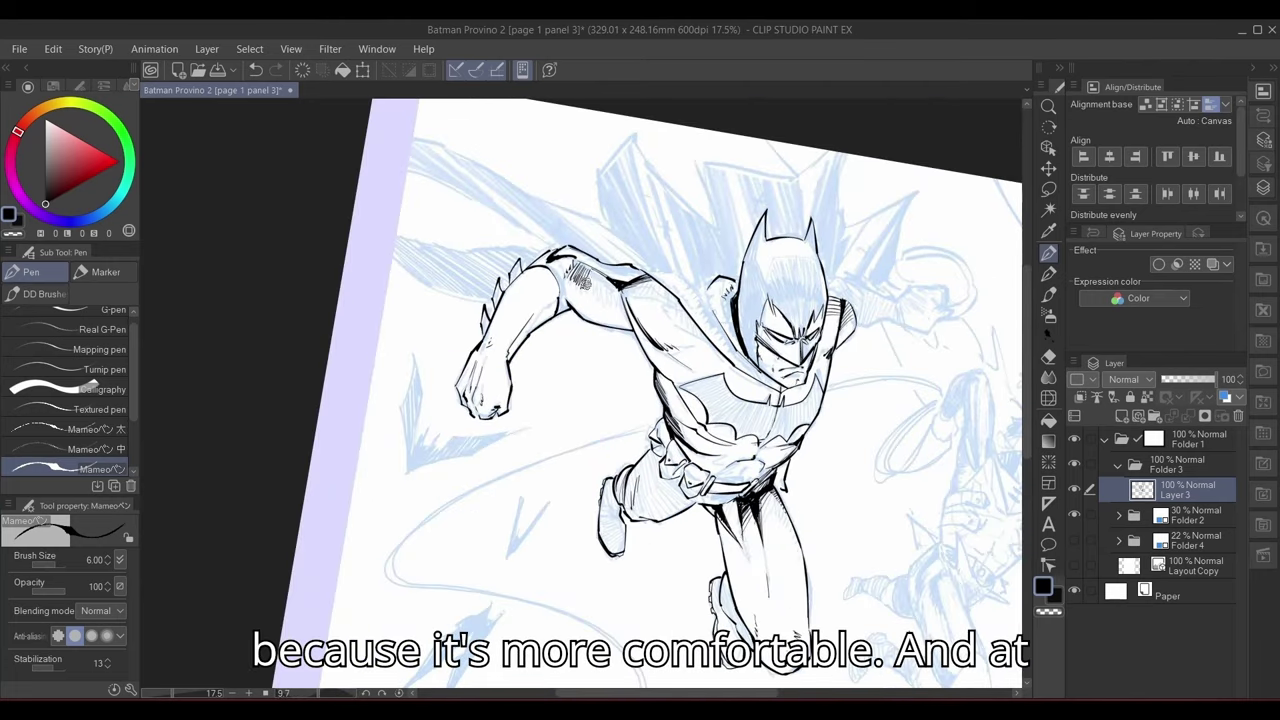
left_click_drag(584, 272, 606, 302)
mouse_move(602, 282)
left_mouse_down()
mouse_move(622, 312)
mouse_move(606, 314)
left_mouse_up()
left_click_drag(882, 384, 860, 437)
key("ctrl+z")
key("e")
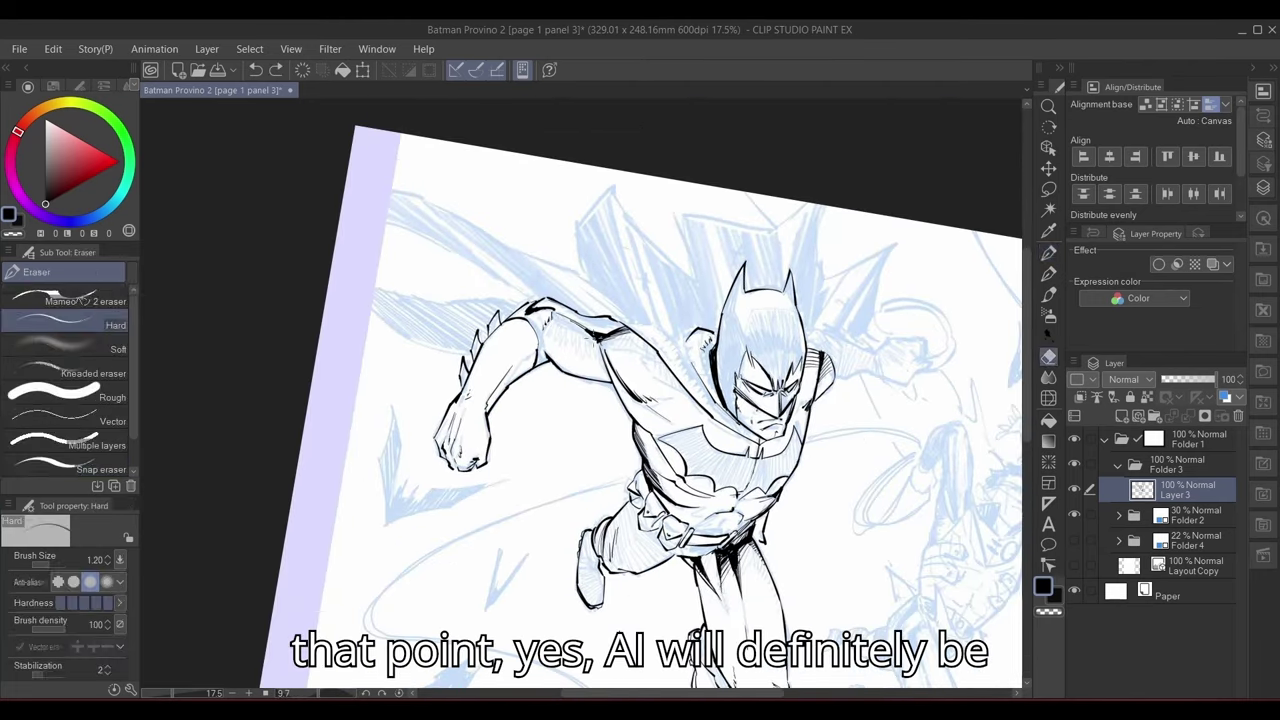
key("p")
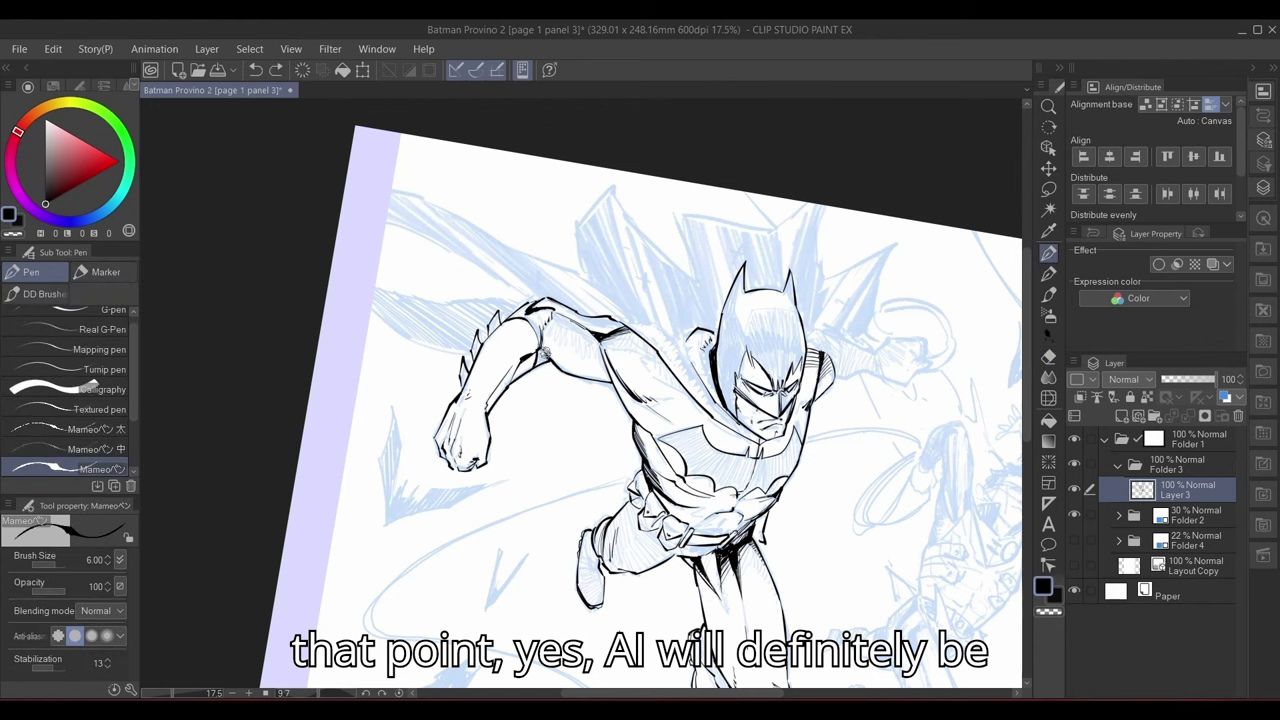
left_click_drag(578, 325, 630, 321)
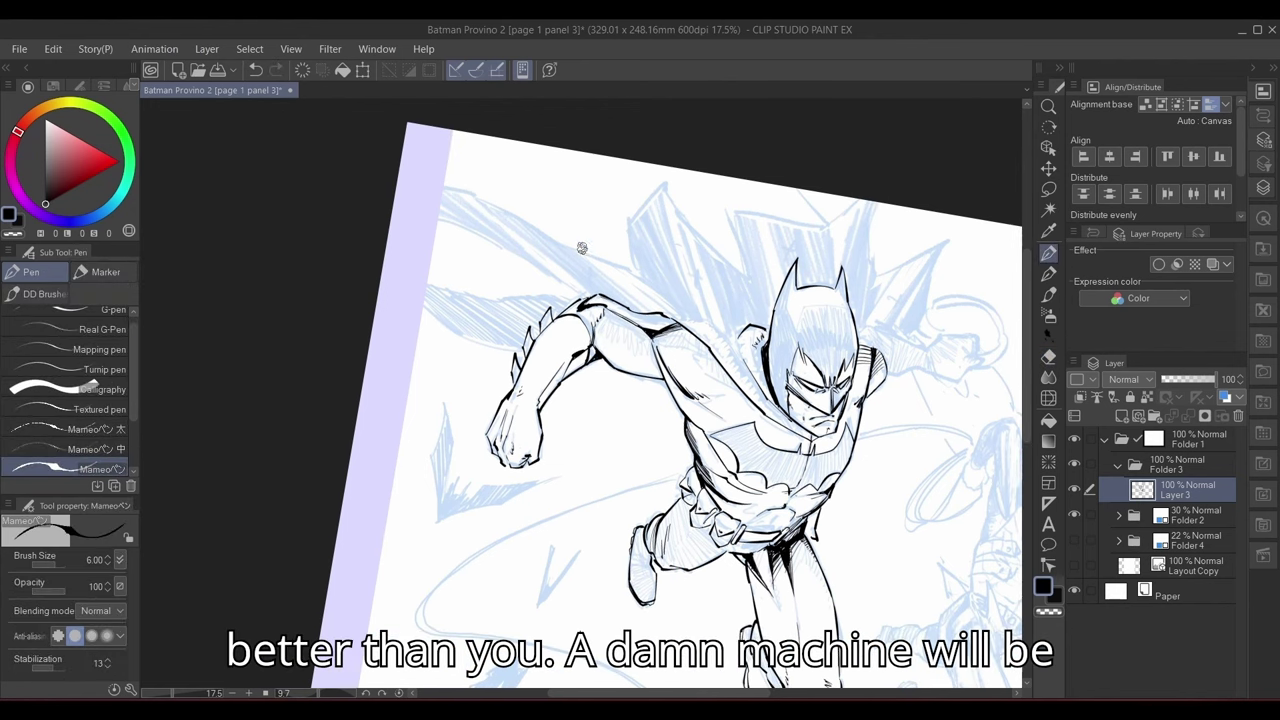
- Ink the long flowing cape folds behind Batman's bent arm, undoing the strokes that miss the sketch
left_click_drag(582, 248, 426, 229)
mouse_move(500, 316)
left_mouse_down()
mouse_move(552, 340)
mouse_move(592, 382)
left_mouse_up()
key("ctrl+z")
mouse_move(546, 328)
left_mouse_down()
mouse_move(592, 382)
mouse_move(593, 340)
left_mouse_up()
mouse_move(747, 248)
left_mouse_down()
mouse_move(757, 271)
mouse_move(650, 195)
mouse_move(535, 190)
left_mouse_up()
left_click_drag(573, 303, 609, 252)
mouse_move(625, 293)
left_mouse_down()
mouse_move(648, 236)
mouse_move(717, 261)
mouse_move(664, 288)
mouse_move(686, 310)
mouse_move(662, 296)
left_mouse_up()
key("ctrl+z")
key("ctrl+z")
key("ctrl+z")
key("ctrl+z")
left_click_drag(632, 292, 719, 347)
left_click_drag(596, 372, 500, 271)
- Ink Batman's outstretched arm and fist and the first pointed cape edges behind the head
mouse_move(541, 168)
left_mouse_down()
mouse_move(668, 402)
mouse_move(629, 311)
left_mouse_up()
left_click_drag(626, 309, 532, 262)
mouse_move(532, 262)
left_mouse_down()
mouse_move(540, 205)
mouse_move(722, 262)
left_mouse_up()
mouse_move(720, 257)
left_mouse_down()
mouse_move(759, 381)
mouse_move(754, 439)
left_mouse_up()
key("e")
key("p")
mouse_move(575, 288)
left_mouse_down()
mouse_move(592, 225)
mouse_move(658, 307)
left_mouse_up()
key("p")
key("p")
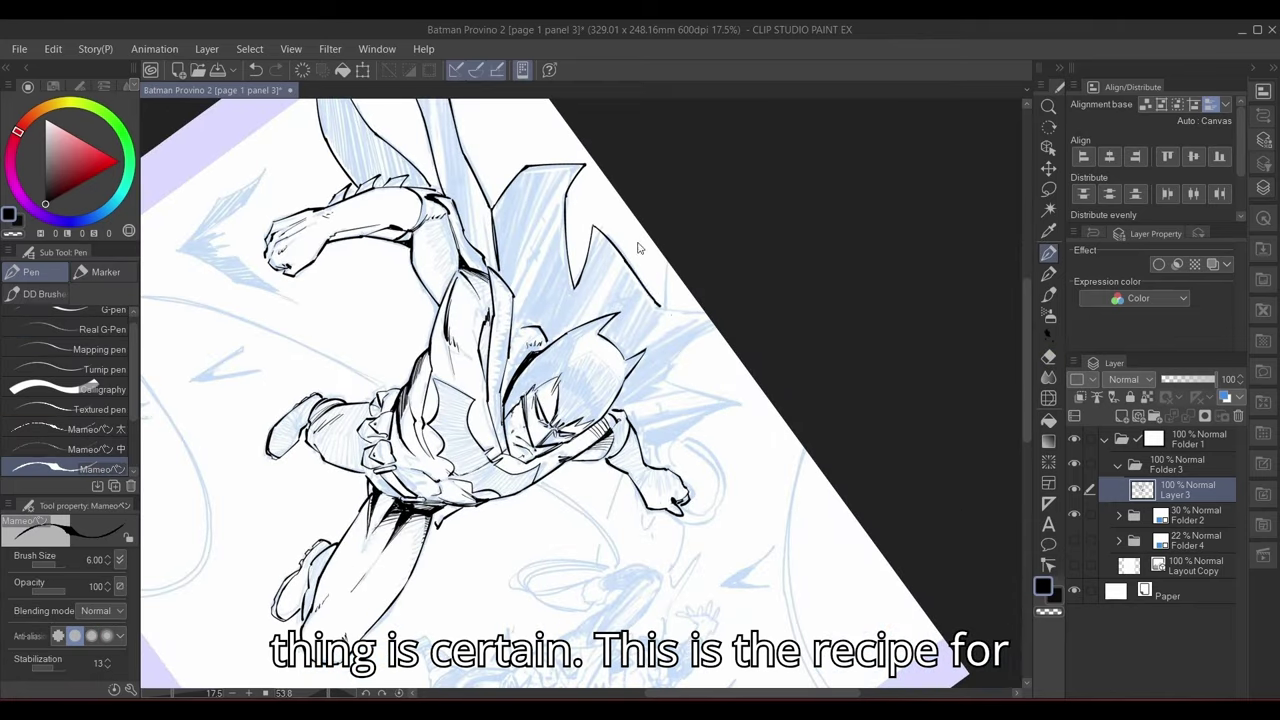
- Ink the remaining cape spikes between Batman's head and the outstretched arm
left_click_drag(750, 235, 469, 152)
left_click_drag(525, 295, 547, 247)
left_click_drag(561, 245, 593, 313)
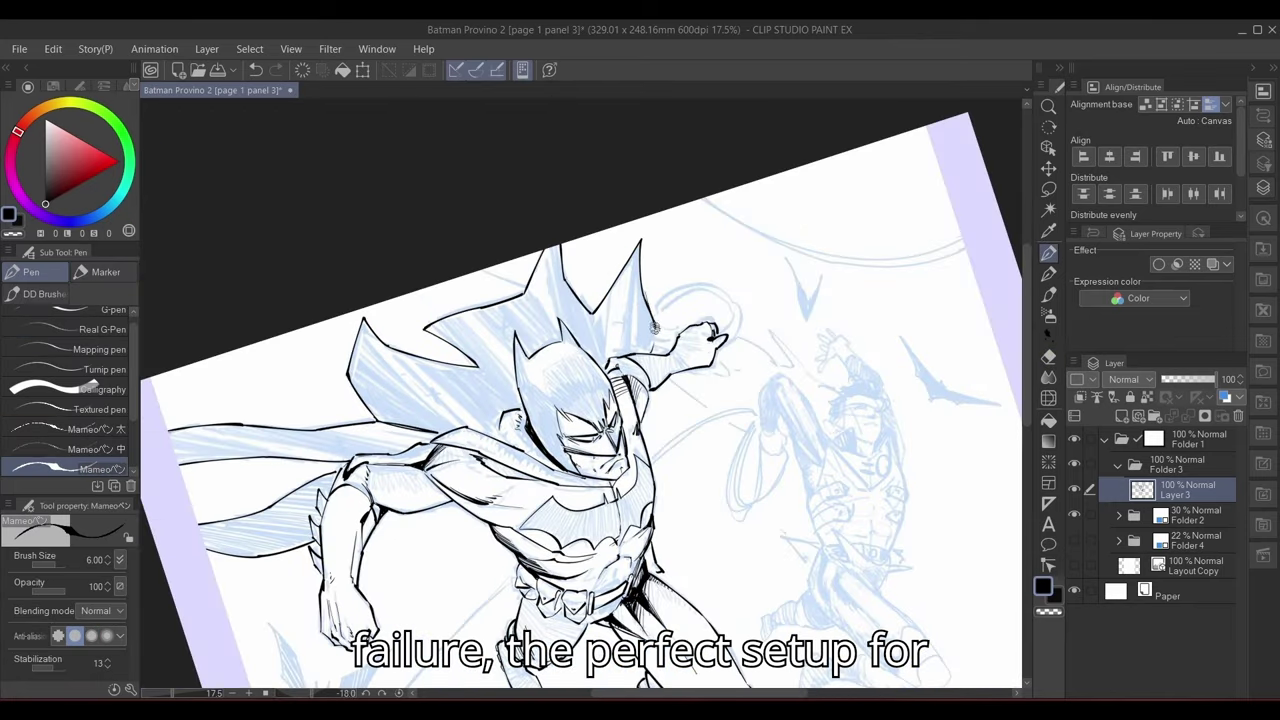
key("ctrl+0")
scroll(858, 403, "up", 1)
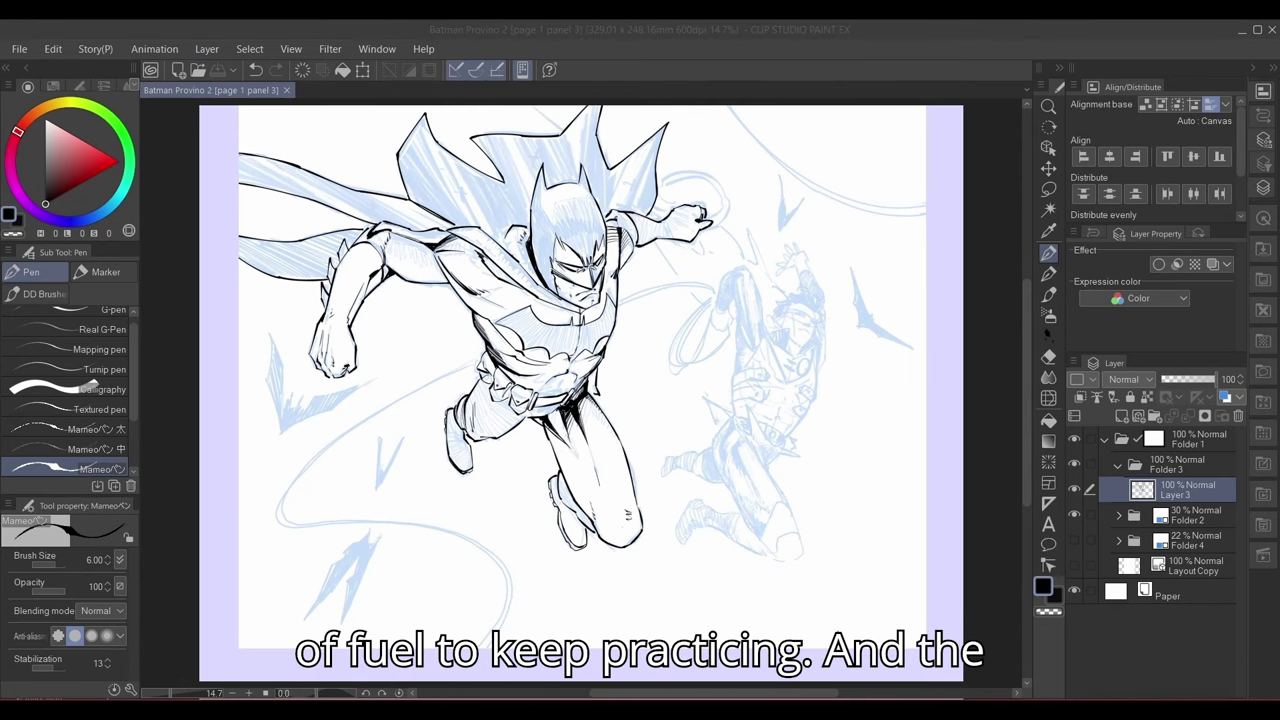
- Add a new raster layer above Layer 3 in Folder 3 for inking the second figure
left_click(845, 377)
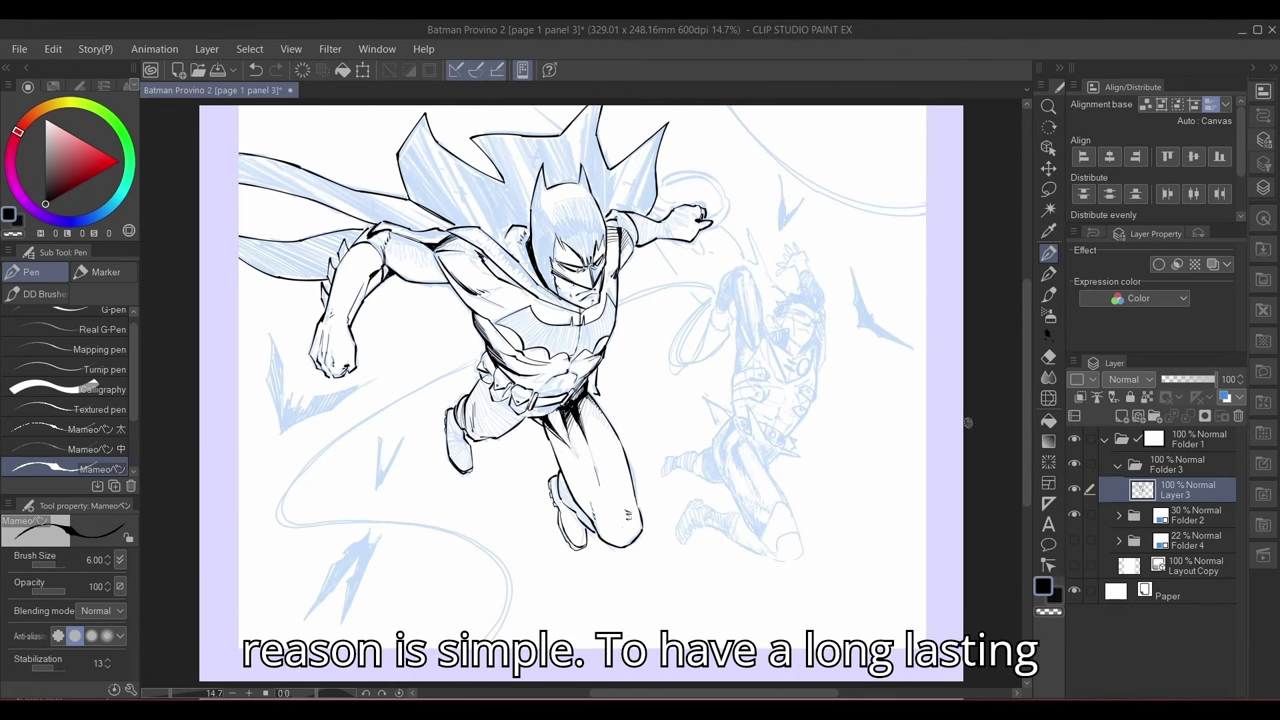
scroll(834, 423, "up", 2)
left_click_drag(761, 443, 893, 487)
left_click(1121, 416)
left_click_drag(840, 268, 810, 254)
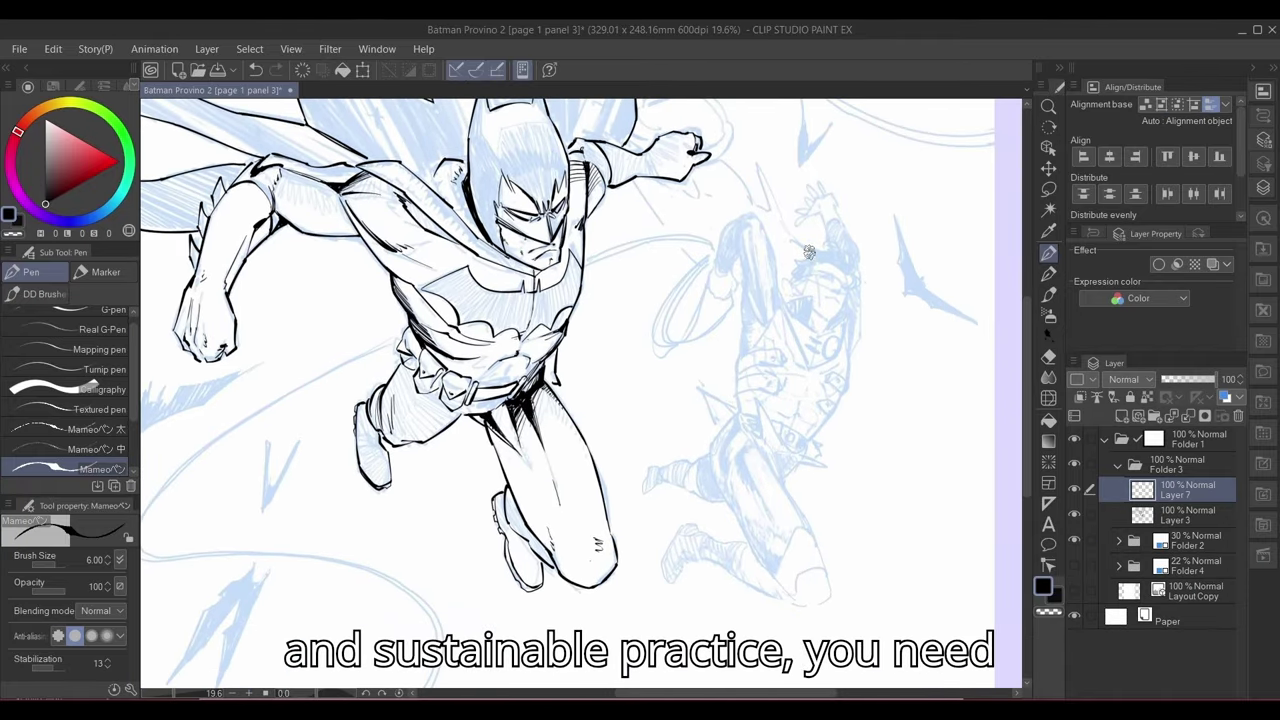
- Ink the second figure's pointed collar and the shadow beneath the chin
mouse_move(788, 304)
left_mouse_down()
mouse_move(808, 300)
mouse_move(806, 322)
mouse_move(824, 330)
mouse_move(847, 296)
left_mouse_up()
key("e")
key("p")
key("e")
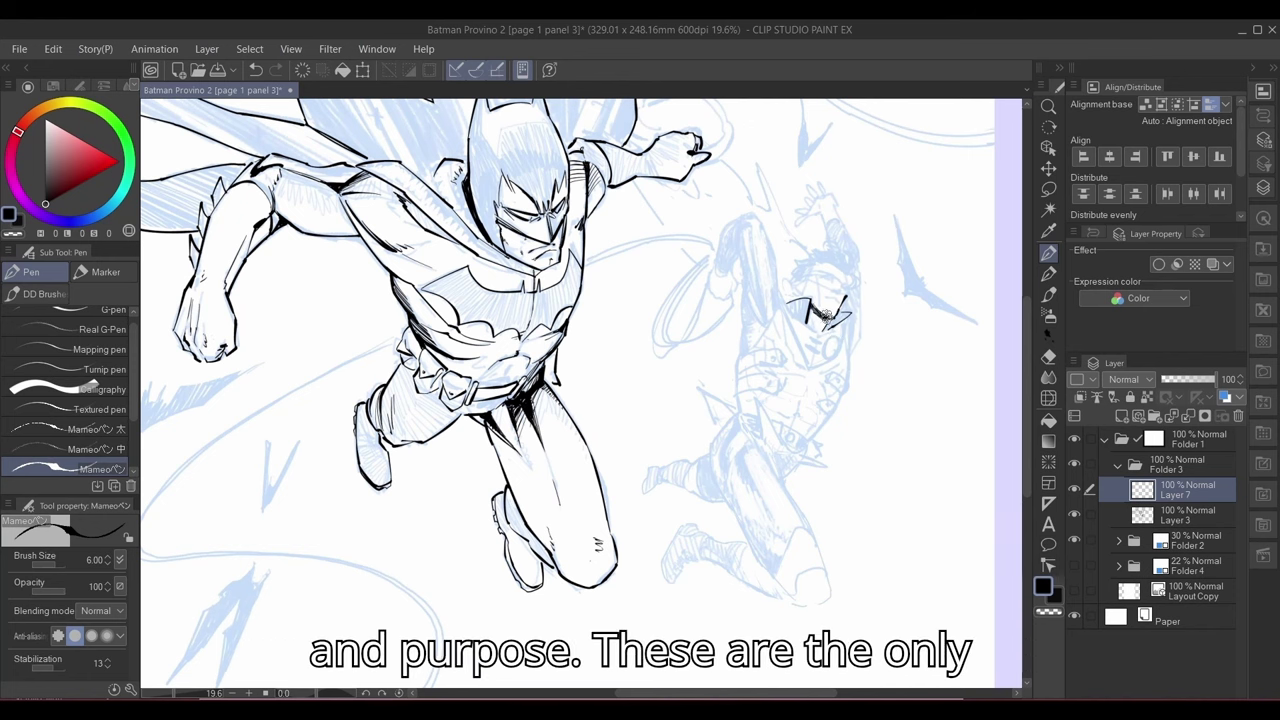
key("e")
key("p")
- Ink the second figure's curly hair, ear and face outline, correcting lines with the eraser
mouse_move(843, 275)
left_mouse_down()
mouse_move(848, 300)
mouse_move(802, 295)
mouse_move(800, 256)
mouse_move(840, 250)
mouse_move(861, 271)
mouse_move(820, 264)
mouse_move(833, 261)
left_mouse_up()
key("e")
key("p")
key("e")
key("p")
key("e")
key("p")
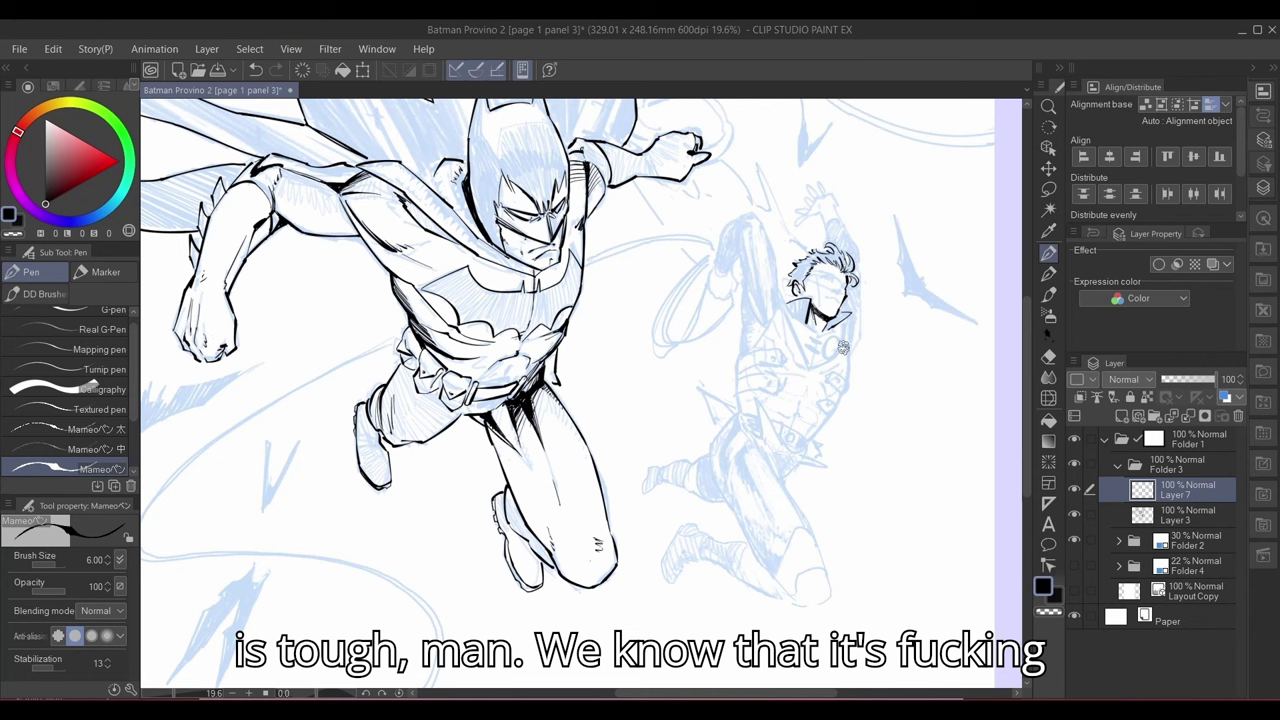
key("e")
key("p")
- Ink the V-shaped neckline on the second figure's chest and extend the collar edge
left_click_drag(781, 293, 808, 368)
left_click_drag(844, 322, 837, 355)
left_click_drag(809, 368, 836, 356)
left_click_drag(782, 292, 799, 312)
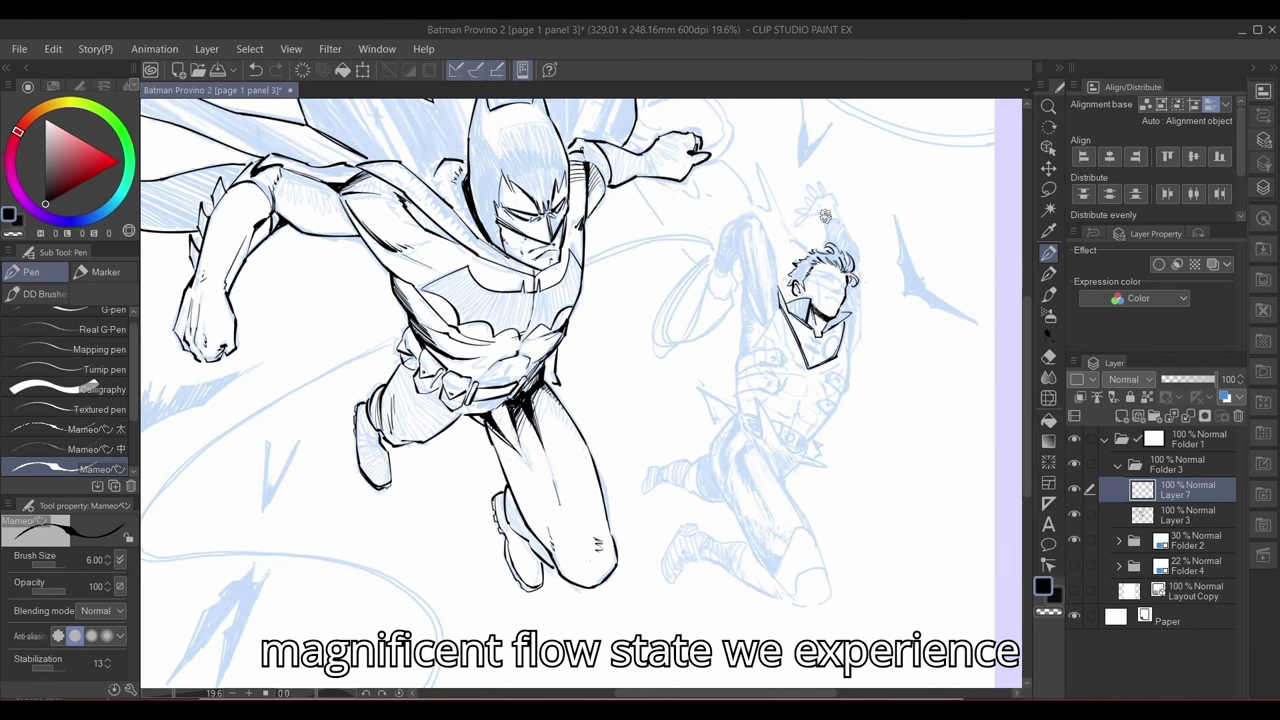
- Ink the second figure's raised arm and hand behind the head, down to the side of the chest
mouse_move(802, 222)
left_mouse_down()
mouse_move(834, 192)
mouse_move(858, 258)
mouse_move(832, 240)
mouse_move(861, 332)
mouse_move(848, 378)
left_mouse_up()
key("e")
key("p")
key("e")
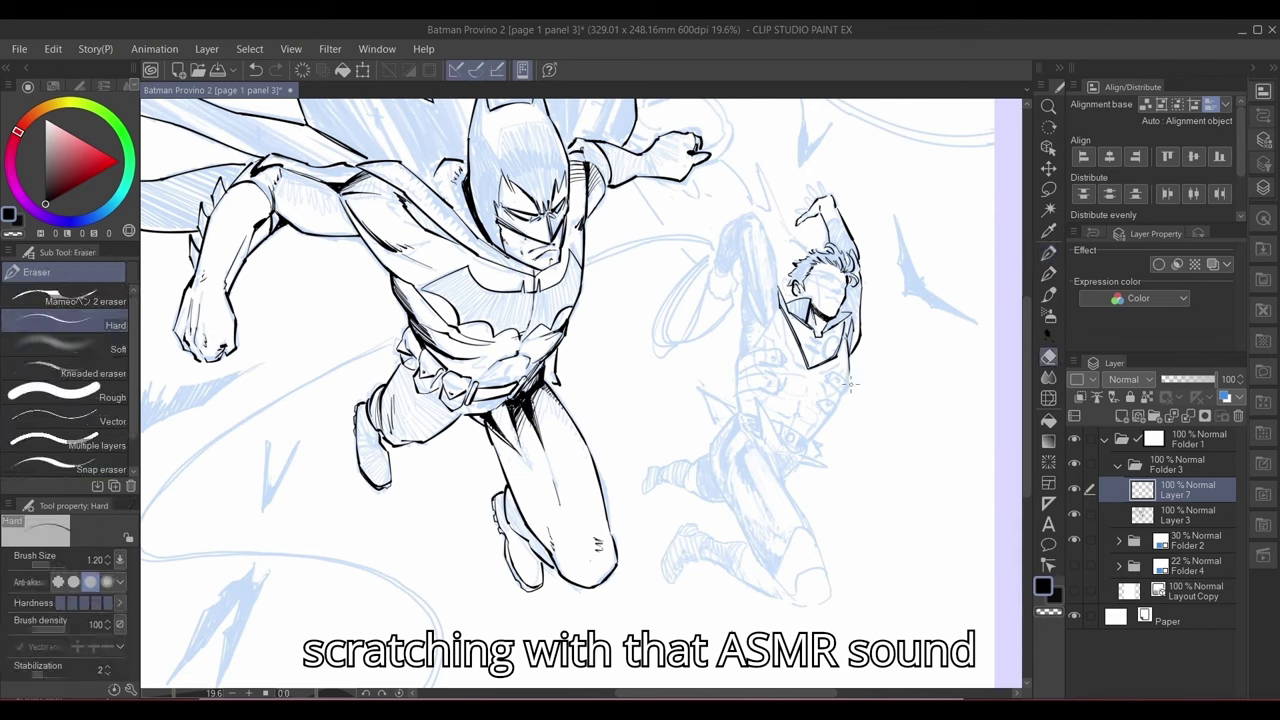
- Ink the shoulder lines where the second figure's other arm joins the chest, cleaning up with the eraser
key("p")
mouse_move(749, 266)
left_mouse_down()
mouse_move(738, 356)
mouse_move(765, 322)
mouse_move(744, 279)
mouse_move(766, 325)
mouse_move(745, 286)
left_mouse_up()
key("e")
key("p")
key("ctrl+z")
key("e")
key("p")
mouse_move(739, 354)
left_mouse_down()
mouse_move(744, 280)
mouse_move(765, 328)
left_mouse_up()
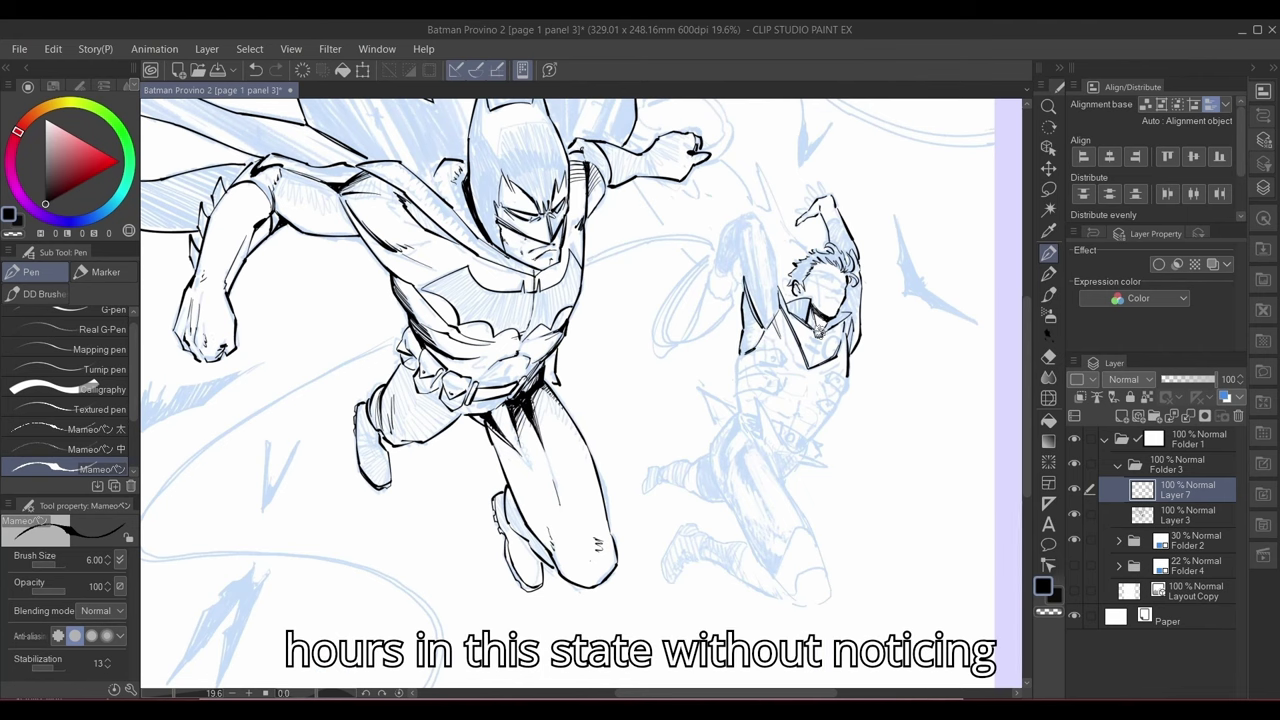
- Ink the sides of the second figure's torso and the stripe details across the ribs
mouse_move(851, 364)
left_mouse_down()
mouse_move(665, 200)
mouse_move(673, 231)
left_mouse_up()
mouse_move(647, 331)
left_mouse_down()
mouse_move(653, 303)
mouse_move(687, 442)
left_mouse_up()
mouse_move(687, 442)
left_mouse_down()
mouse_move(726, 322)
mouse_move(714, 350)
left_mouse_up()
mouse_move(859, 364)
left_mouse_down()
mouse_move(860, 409)
mouse_move(809, 556)
left_mouse_up()
left_click_drag(809, 556, 755, 384)
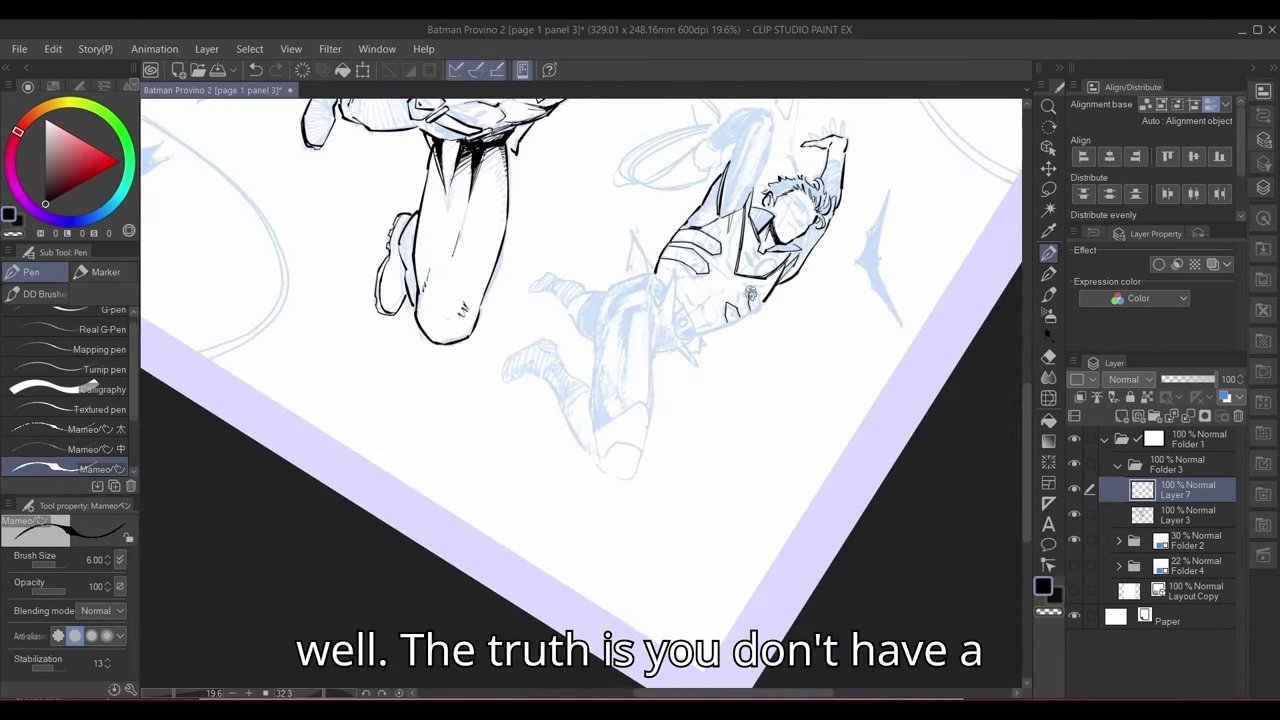
- Ink the spiked waist pieces and the belt with its buckle on the second figure
left_click_drag(749, 292, 789, 335)
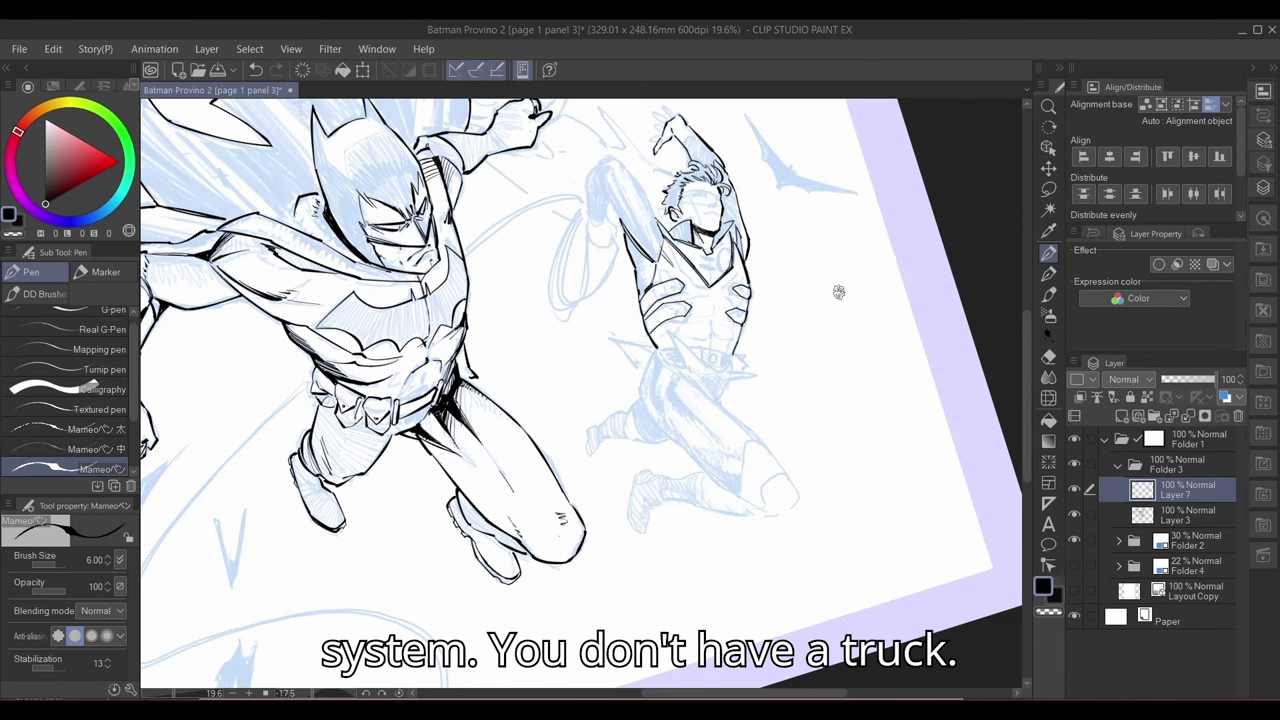
left_click_drag(839, 291, 733, 390)
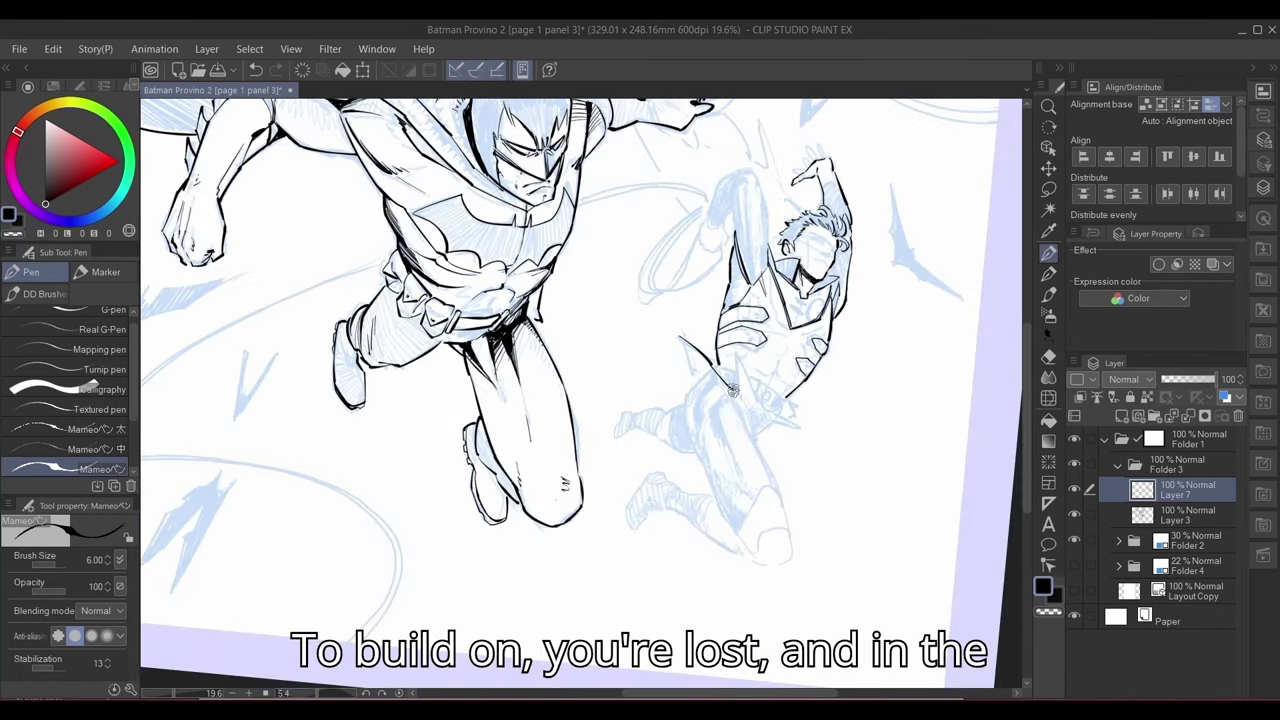
left_click_drag(809, 414, 627, 481)
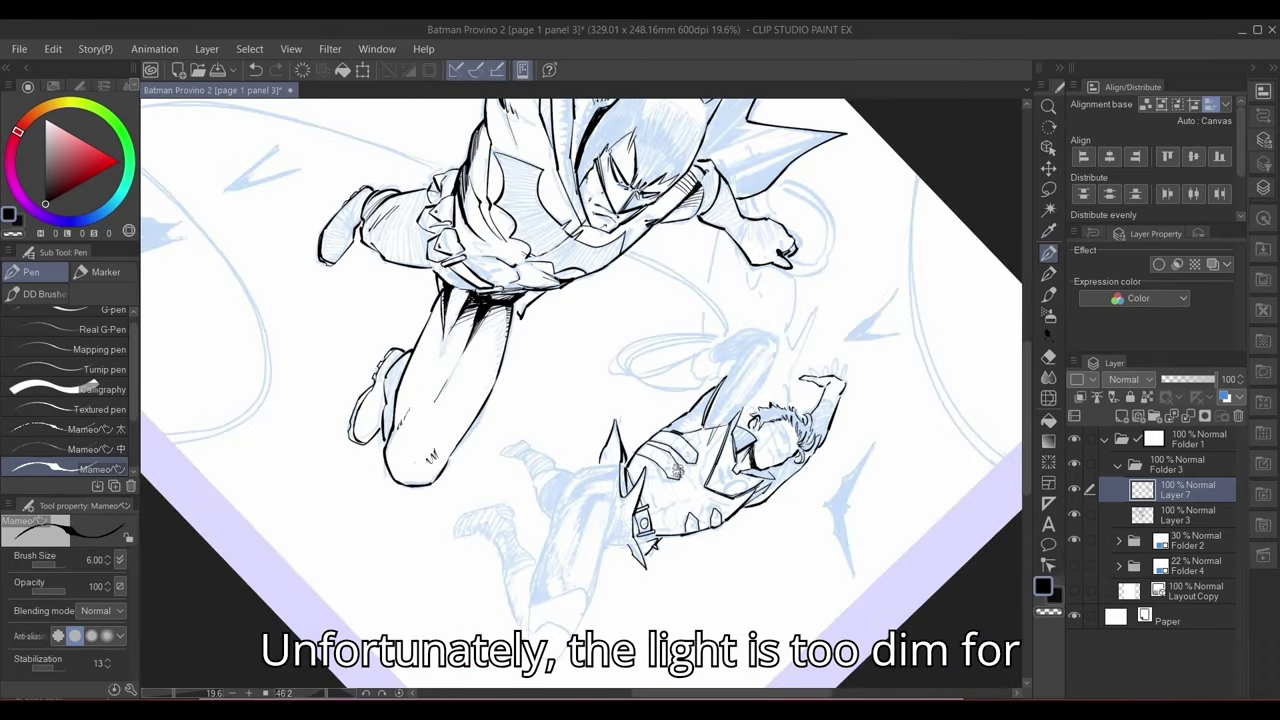
key("ctrl+z")
key("ctrl+z")
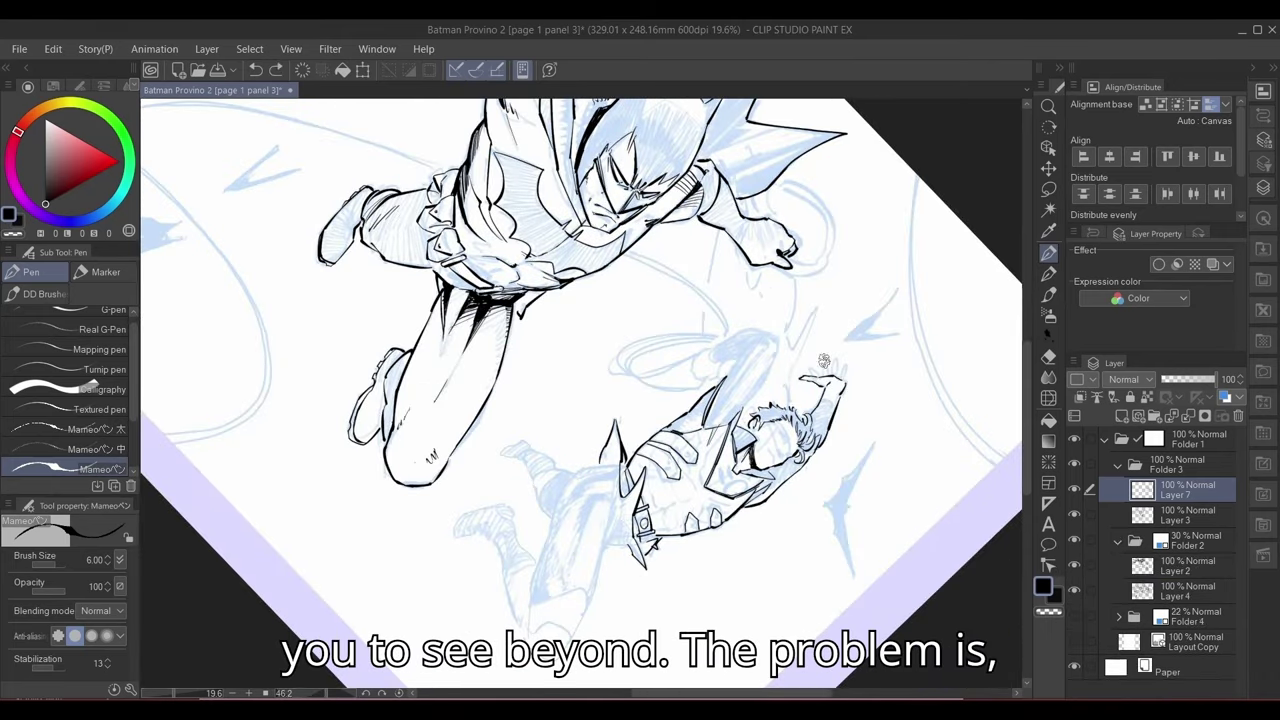
left_click_drag(823, 361, 737, 356)
left_click_drag(846, 337, 800, 446)
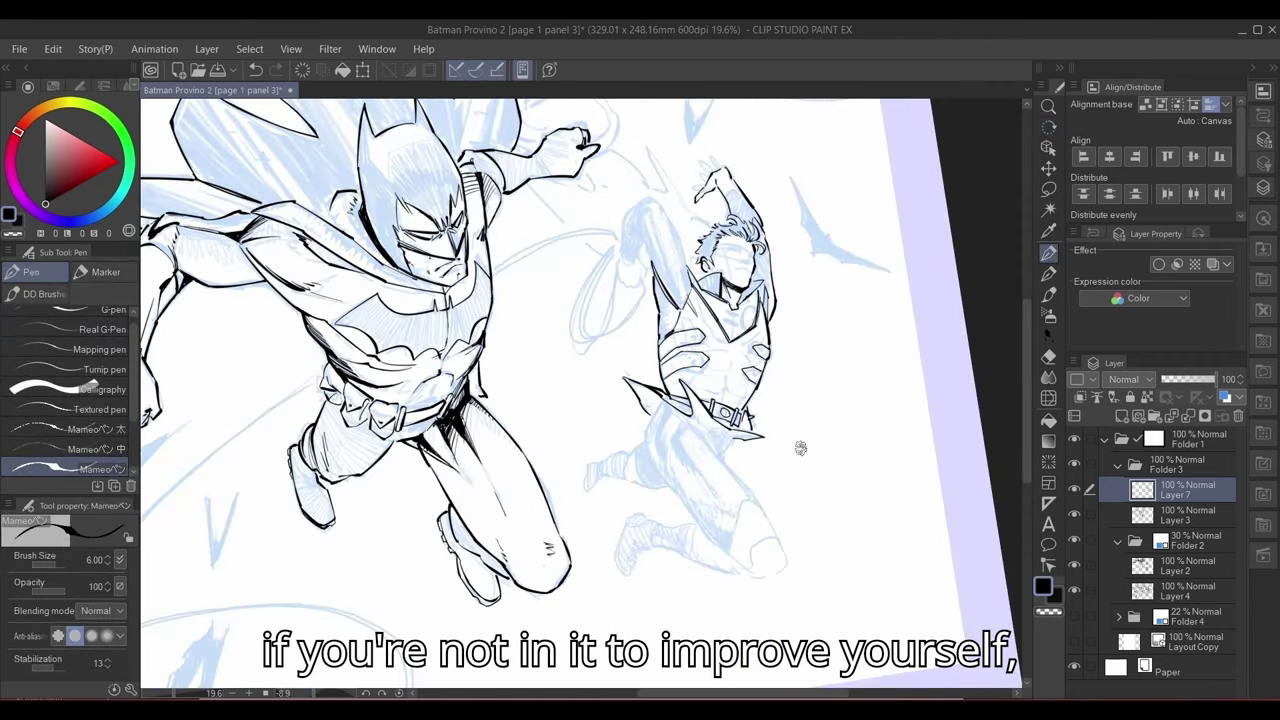
- Ink the outline of the second figure's front thigh and knee, erasing stray lines near the belt
left_click_drag(793, 376, 711, 323)
left_click_drag(838, 386, 833, 442)
key("e")
left_click_drag(709, 340, 728, 322)
key("p")
left_click_drag(827, 326, 722, 185)
key("e")
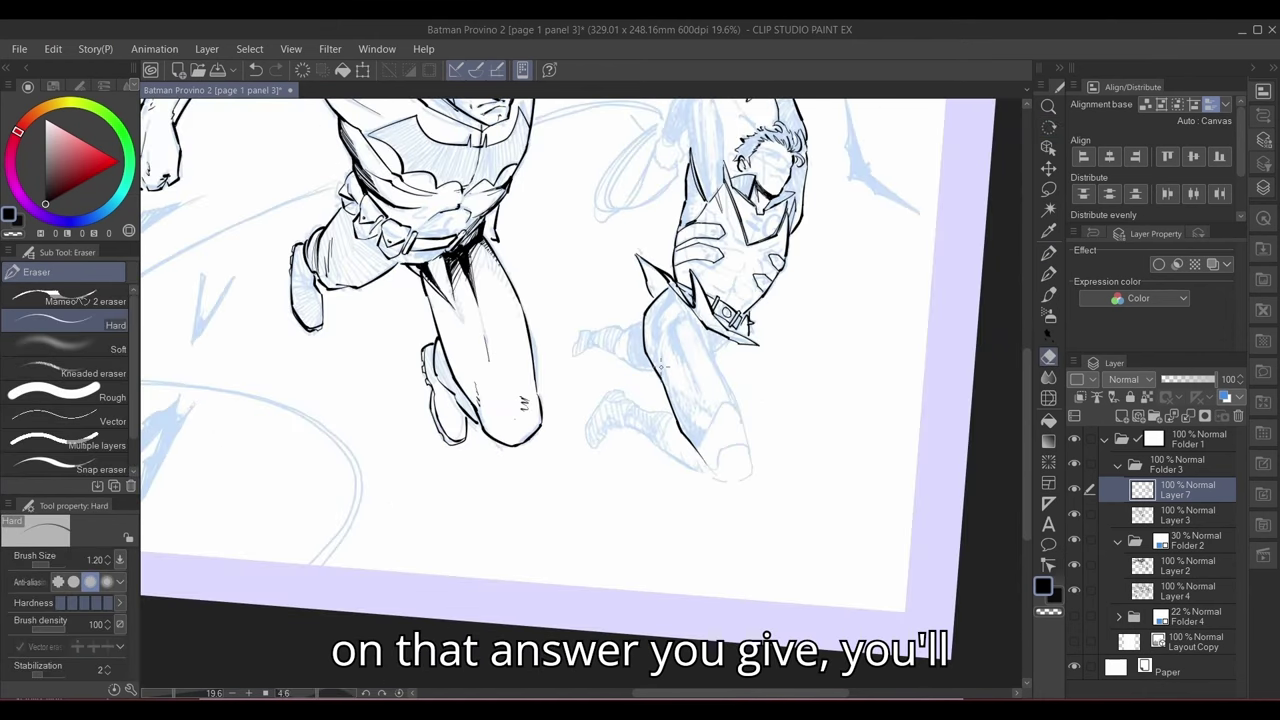
left_click(1049, 256)
mouse_move(828, 343)
left_mouse_down()
mouse_move(843, 443)
mouse_move(837, 414)
mouse_move(735, 398)
mouse_move(790, 518)
left_mouse_up()
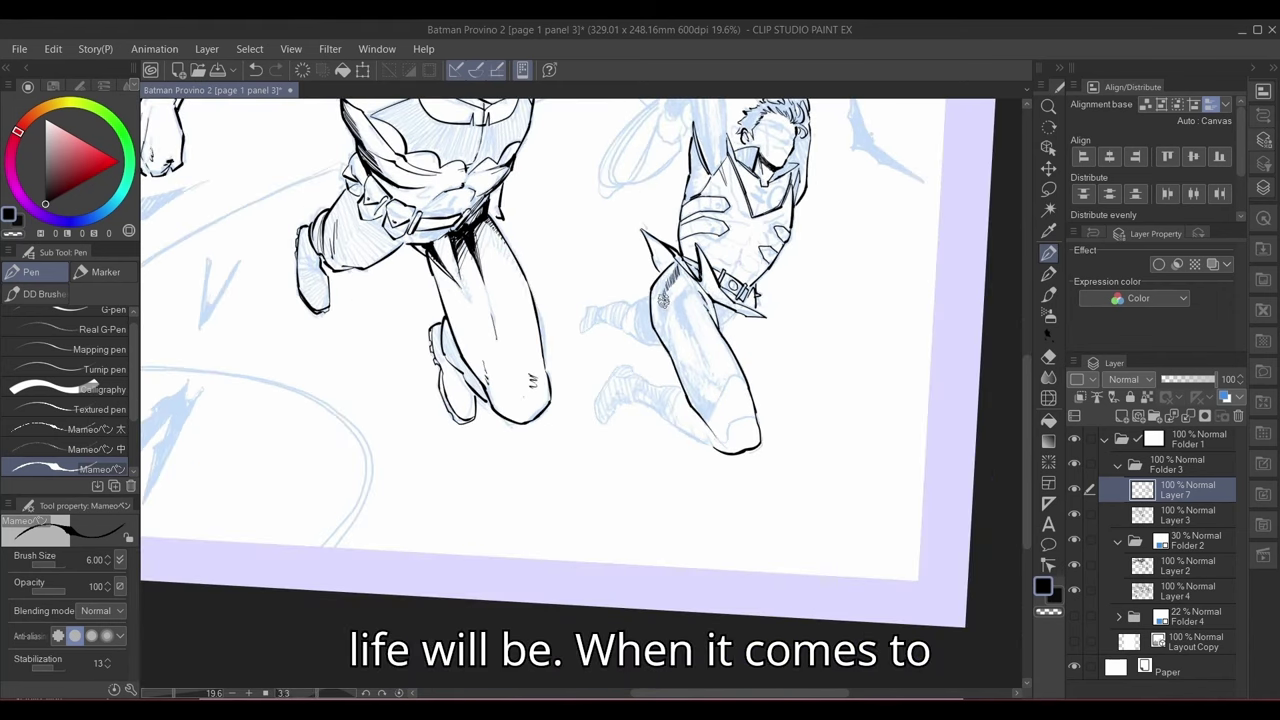
- Add hatching and fold lines to the second figure's upper thigh, tidying them with the eraser
key("e")
mouse_move(677, 274)
left_mouse_down()
mouse_move(665, 314)
mouse_move(692, 340)
mouse_move(696, 286)
left_mouse_up()
key("p")
key("e")
key("p")
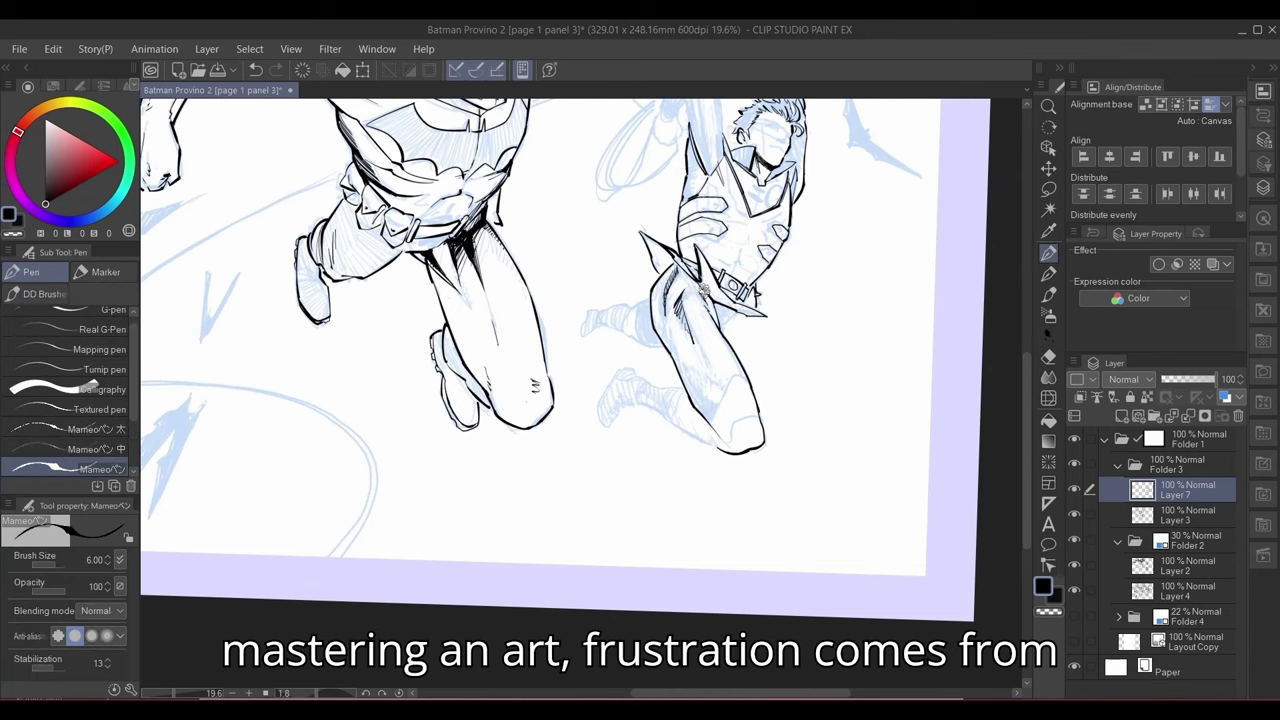
- Ink the knee pad bands on the second figure's front leg and begin the shin behind it
left_click_drag(729, 329, 612, 236)
left_click_drag(651, 224, 738, 364)
left_click_drag(666, 308, 659, 341)
left_click_drag(820, 303, 668, 153)
left_click_drag(608, 266, 612, 302)
left_click_drag(722, 332, 671, 514)
key("e")
key("p")
left_click_drag(676, 411, 660, 397)
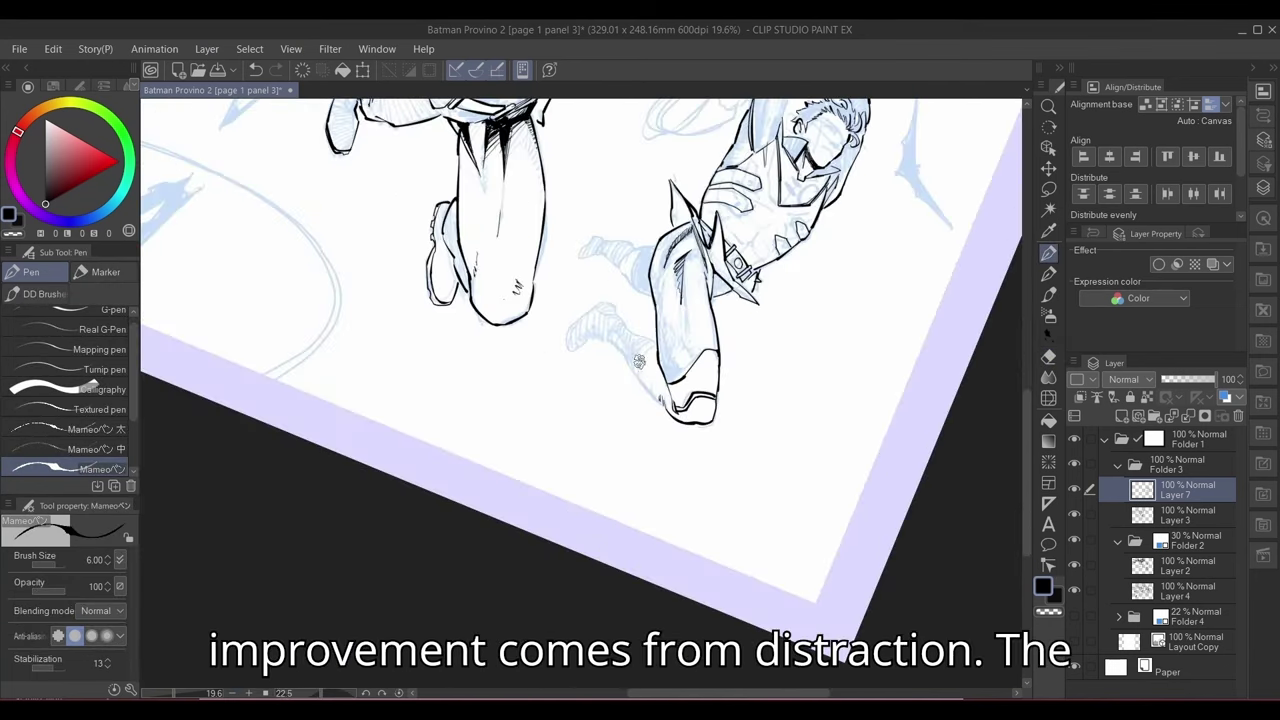
- Ink the second figure's front shin, ankle cuff and laced boot with its treaded sole
mouse_move(632, 342)
left_mouse_down()
mouse_move(594, 321)
mouse_move(659, 348)
mouse_move(662, 408)
left_mouse_up()
mouse_move(760, 428)
left_mouse_down()
mouse_move(771, 314)
mouse_move(873, 462)
left_mouse_up()
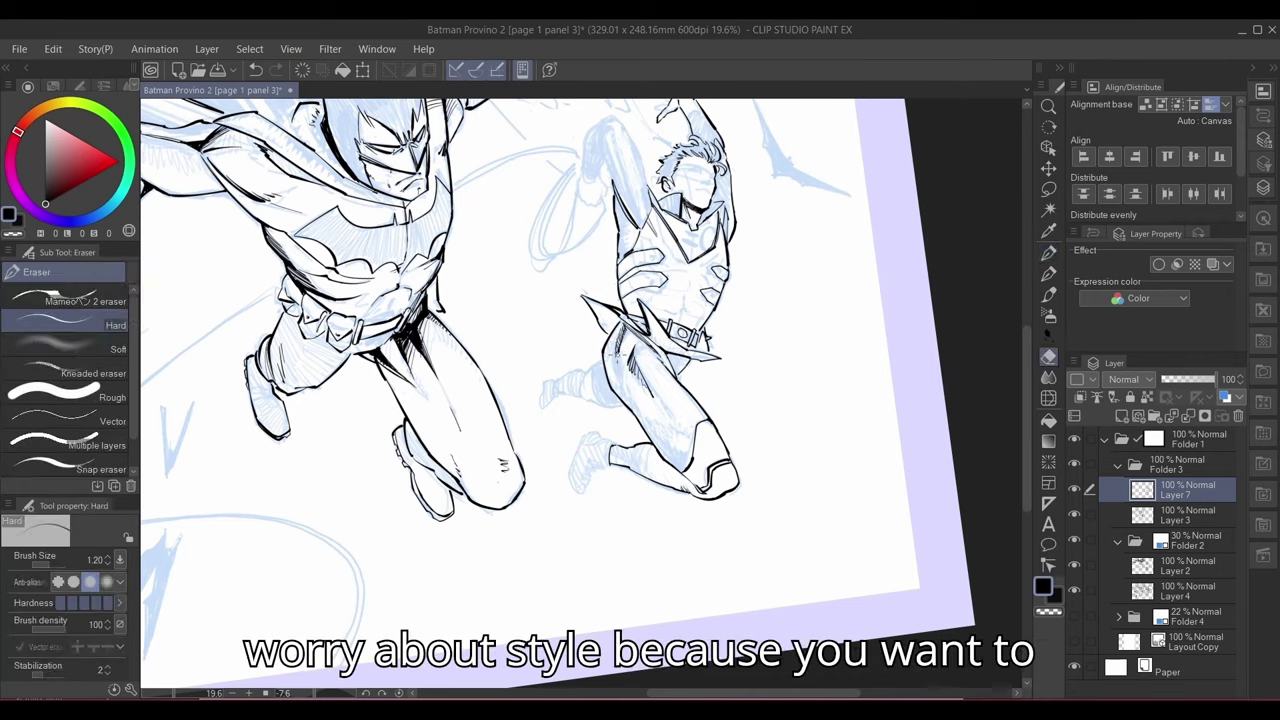
left_click_drag(674, 258, 634, 400)
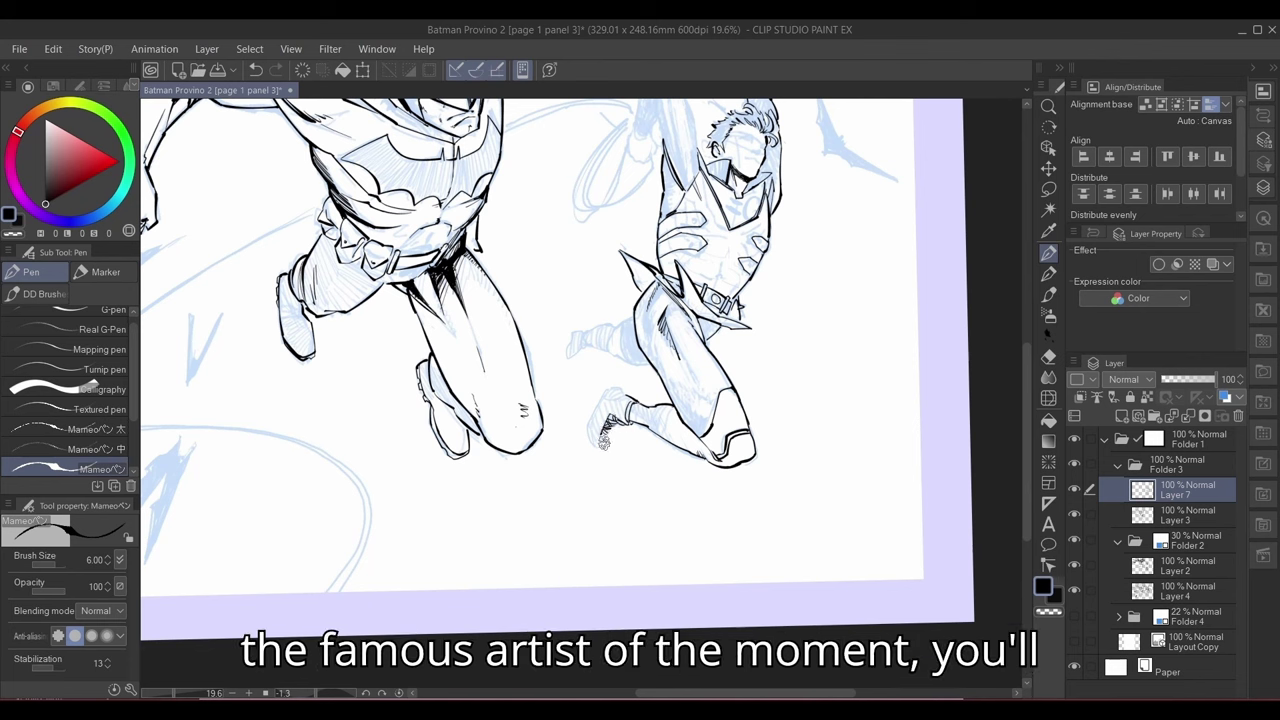
left_click_drag(618, 392, 586, 446)
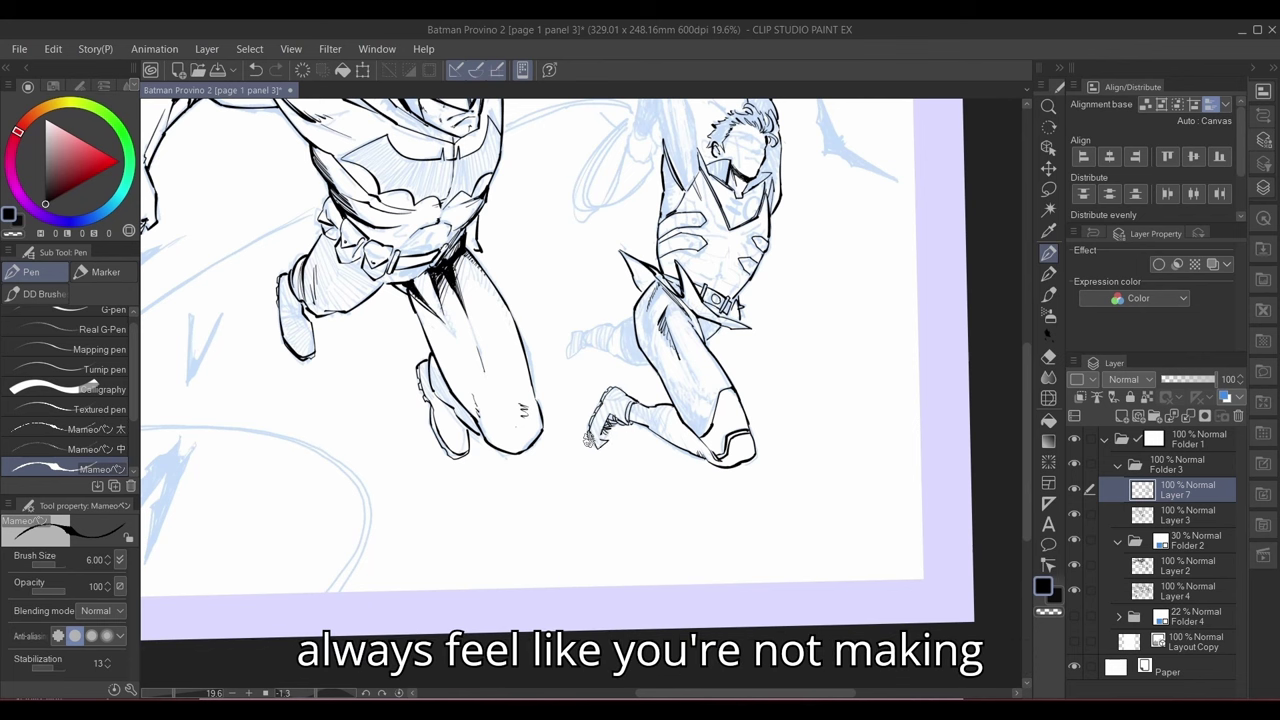
key("e")
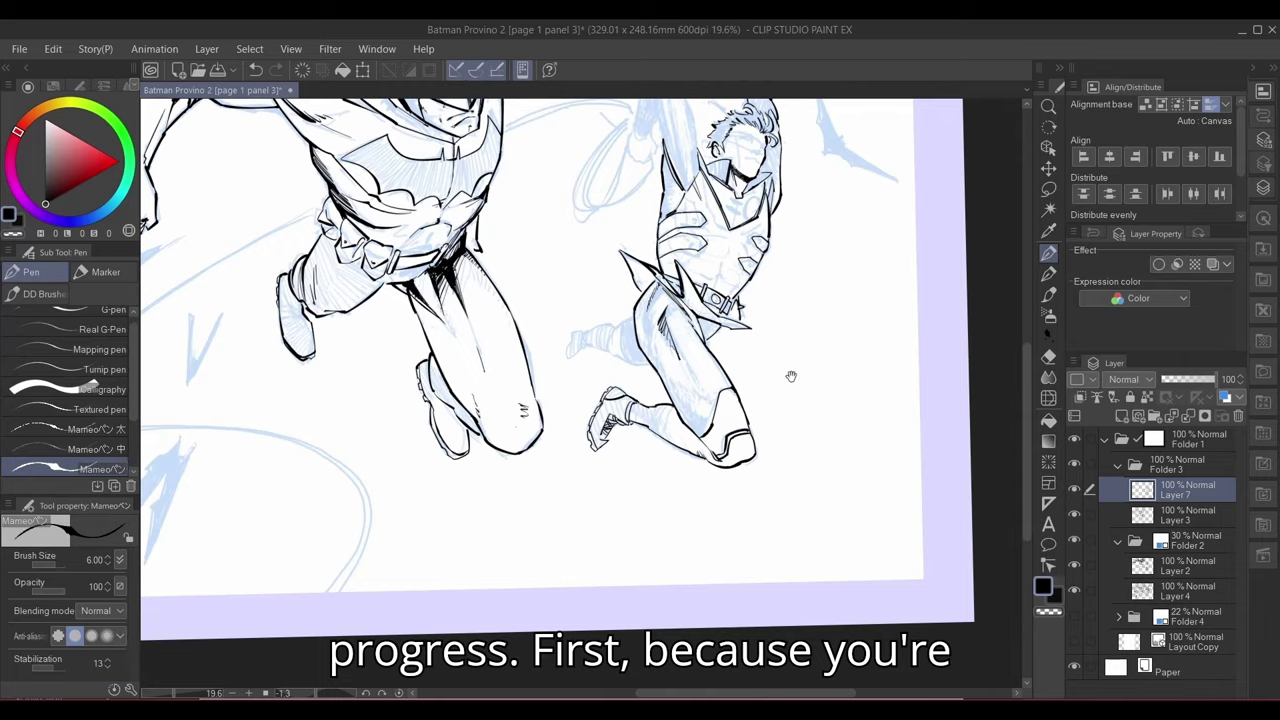
- Ink the second figure's rear leg and foot behind the front thigh, cleaning up the lines with the eraser
left_click_drag(791, 374, 789, 424)
mouse_move(765, 350)
left_mouse_down()
mouse_move(628, 223)
mouse_move(580, 225)
left_mouse_up()
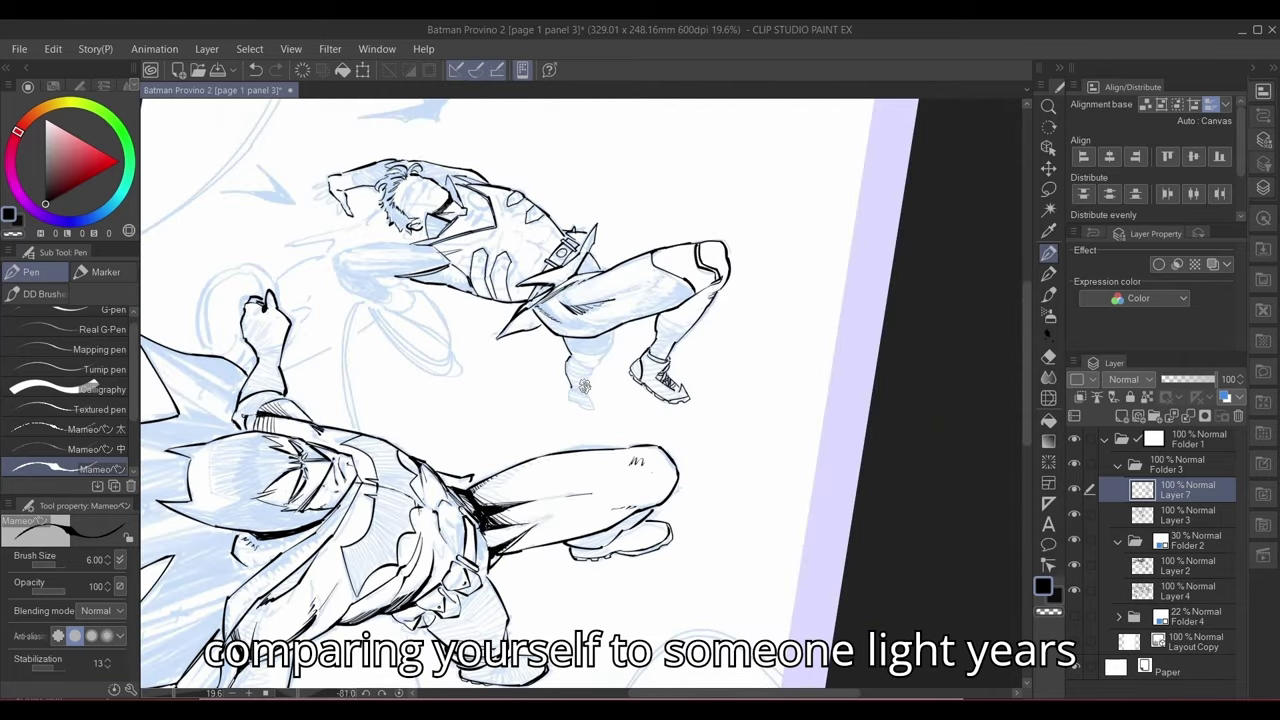
mouse_move(568, 360)
left_mouse_down()
mouse_move(606, 355)
mouse_move(660, 240)
mouse_move(605, 226)
left_mouse_up()
mouse_move(578, 351)
left_mouse_down()
mouse_move(562, 392)
mouse_move(562, 371)
left_mouse_up()
key("e")
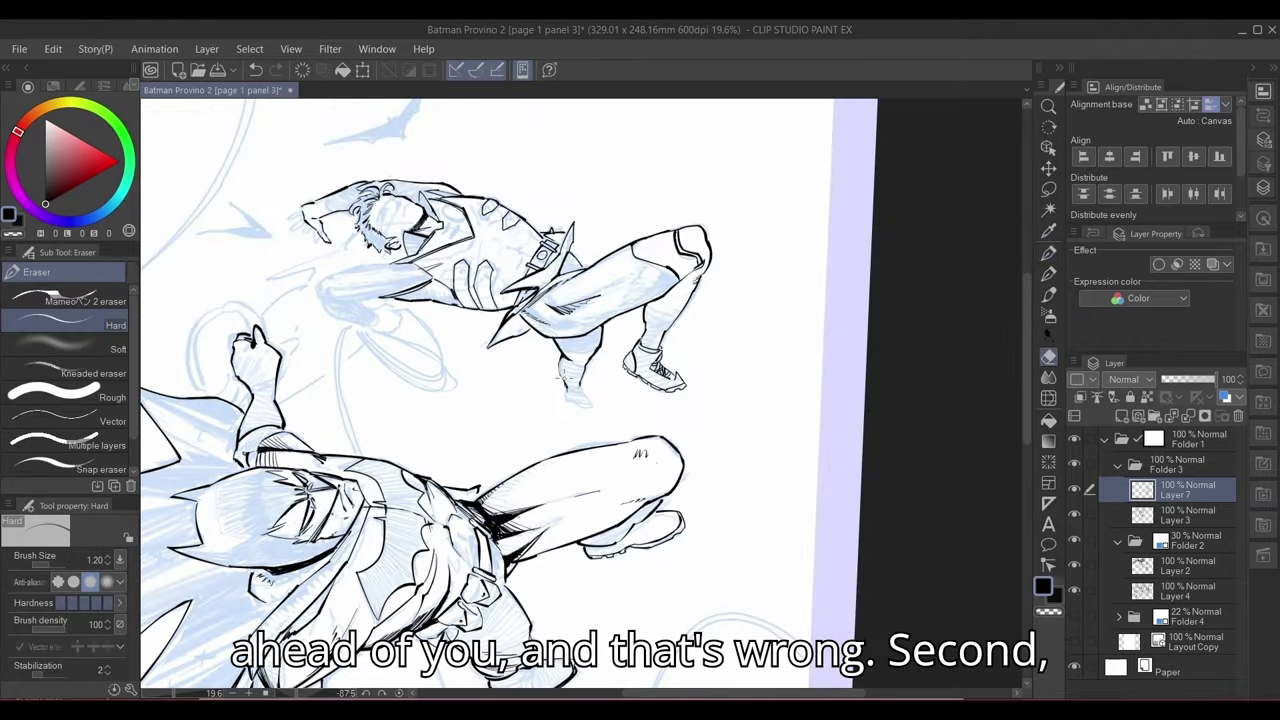
key("p")
mouse_move(750, 315)
left_mouse_down()
mouse_move(660, 566)
mouse_move(720, 270)
mouse_move(607, 540)
left_mouse_up()
key("e")
key("p")
left_click_drag(574, 376, 580, 388)
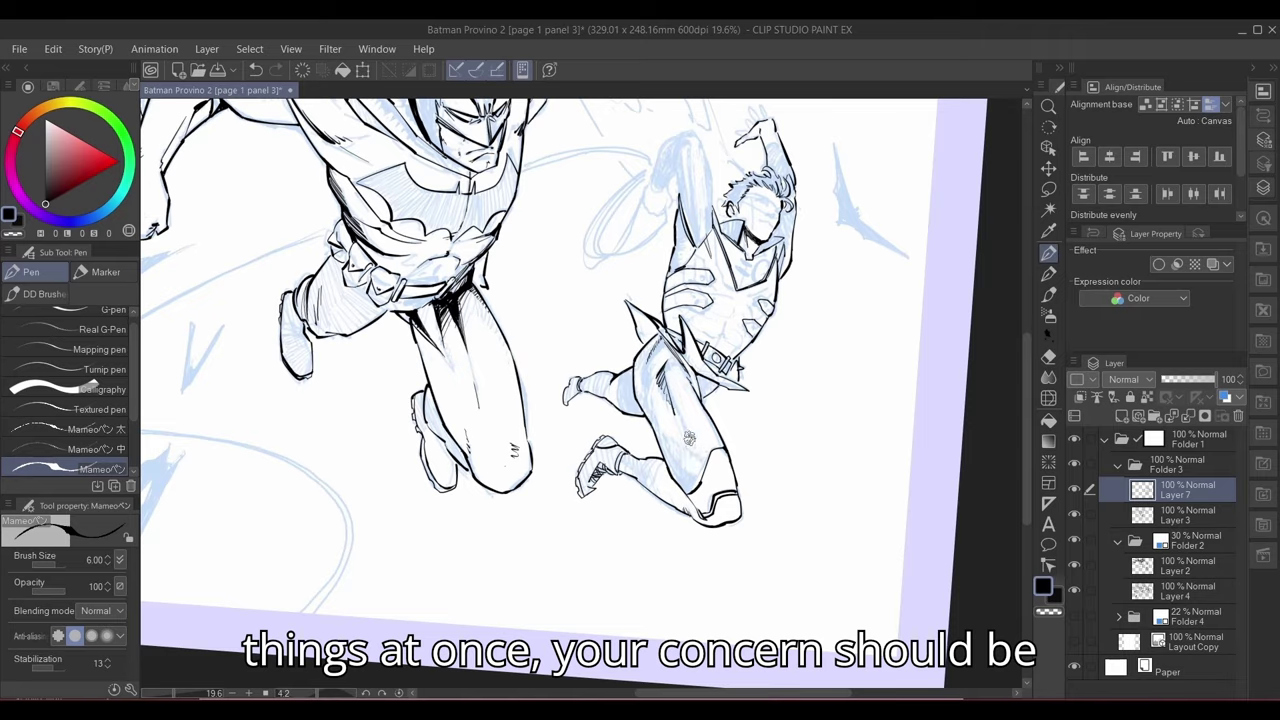
- Ink the second figure's bent arm with its wristband, erase stray lines near the hair, and save the file
scroll(640, 315, "up", 3)
mouse_move(651, 302)
left_mouse_down()
mouse_move(708, 283)
mouse_move(621, 278)
left_mouse_up()
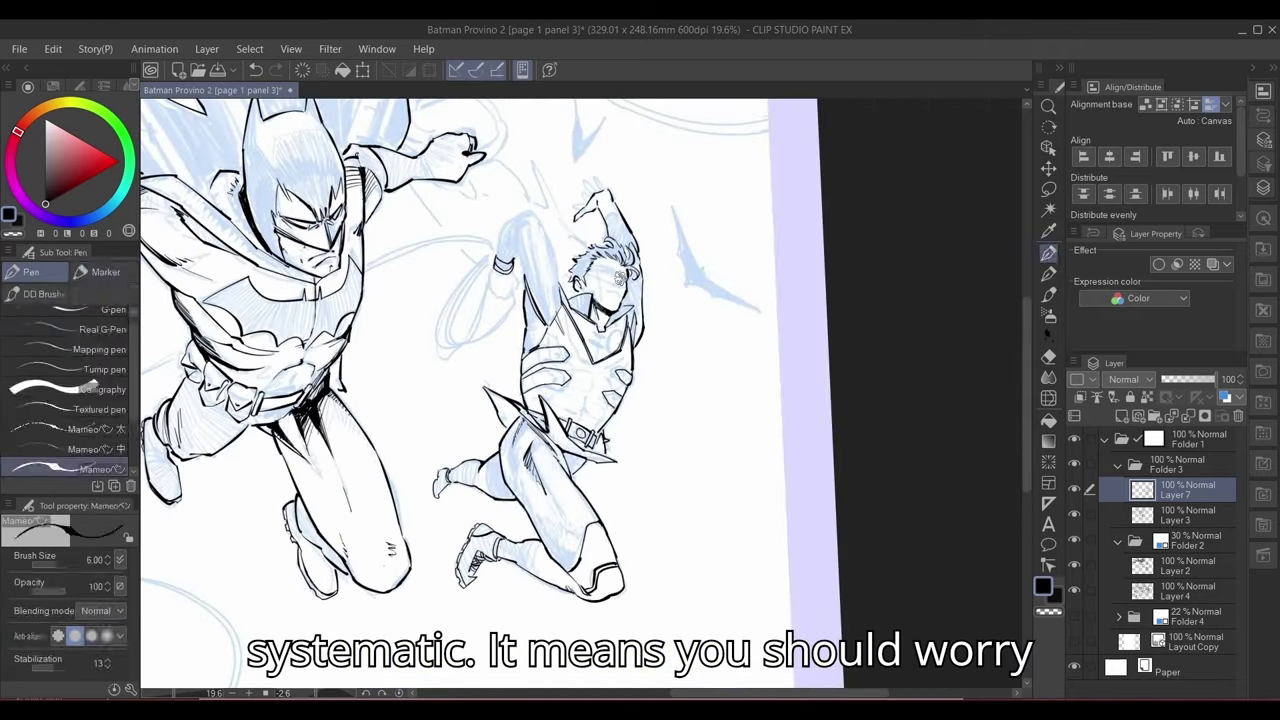
left_click_drag(666, 345, 727, 355)
left_click_drag(723, 301, 686, 260)
mouse_move(522, 283)
left_mouse_down()
mouse_move(528, 305)
mouse_move(530, 293)
left_mouse_up()
mouse_move(707, 324)
left_mouse_down()
mouse_move(830, 295)
mouse_move(872, 387)
left_mouse_up()
mouse_move(687, 227)
left_mouse_down()
mouse_move(705, 281)
mouse_move(620, 285)
mouse_move(680, 440)
mouse_move(702, 258)
left_mouse_up()
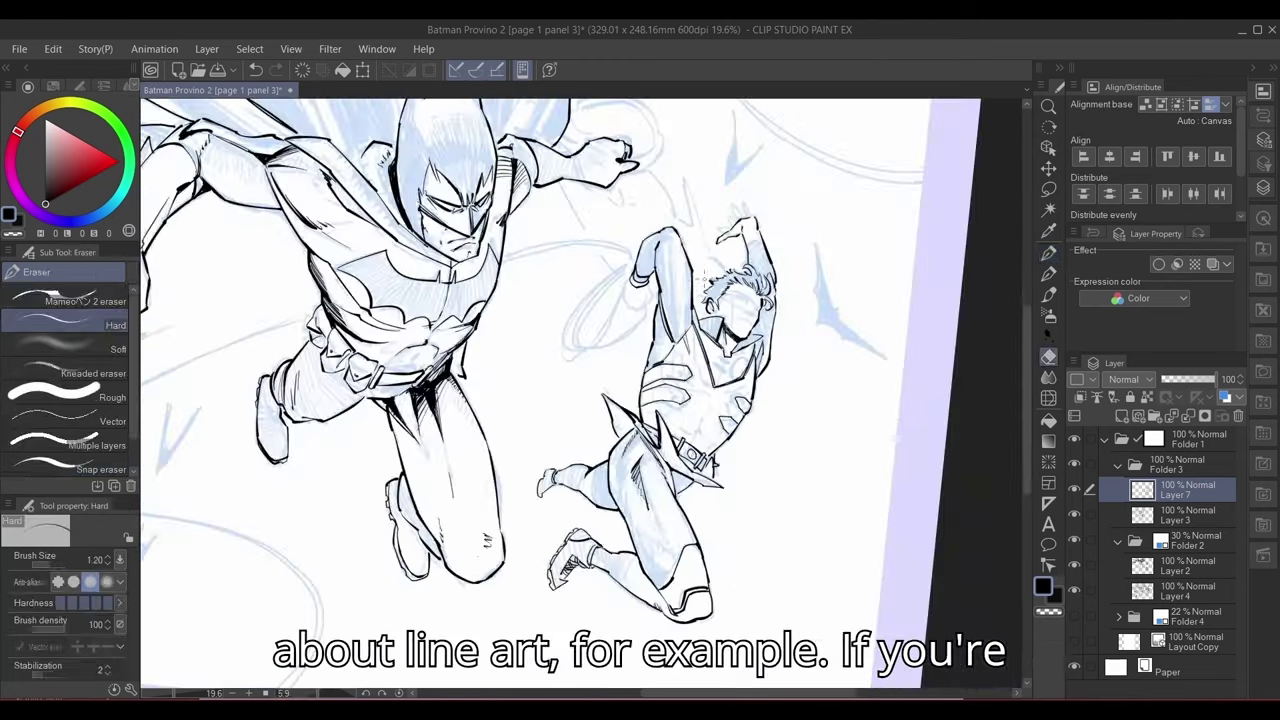
key("ctrl+s")
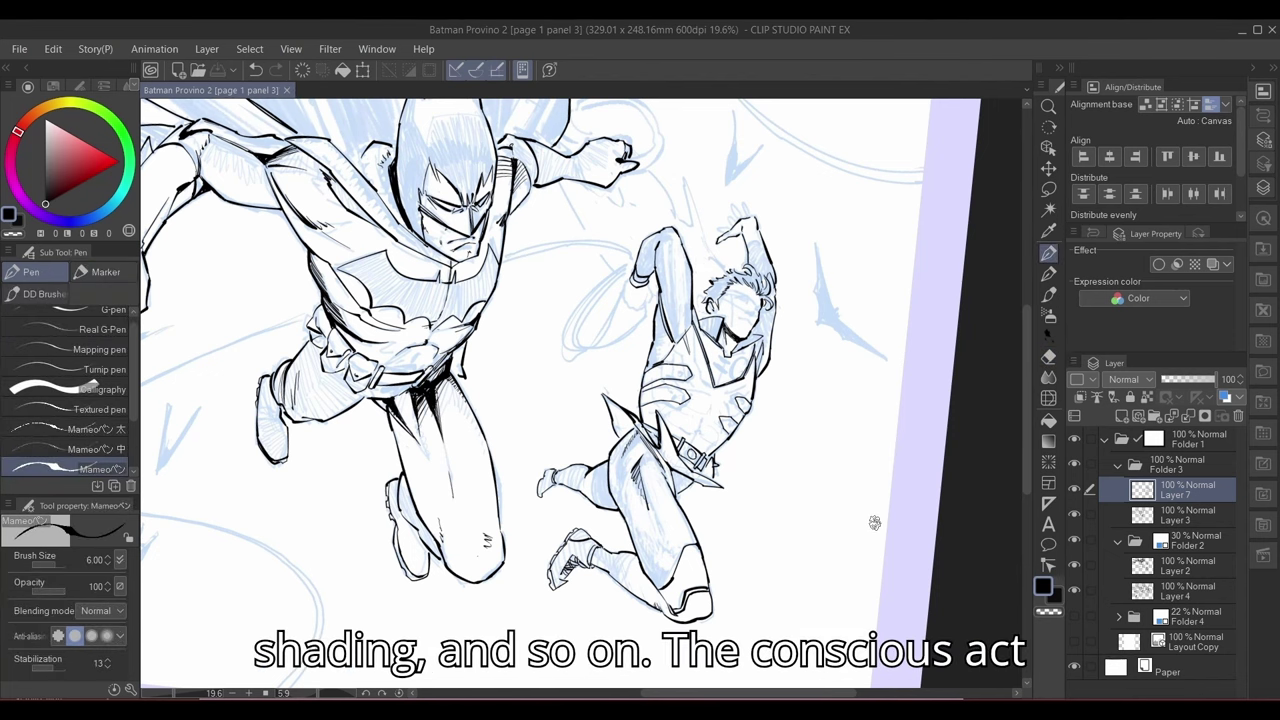
- Erase stray marks along the edge of Batman's cowl on Layer 3, and reselect Layer 7
left_click(1176, 522)
left_click_drag(394, 180, 420, 234)
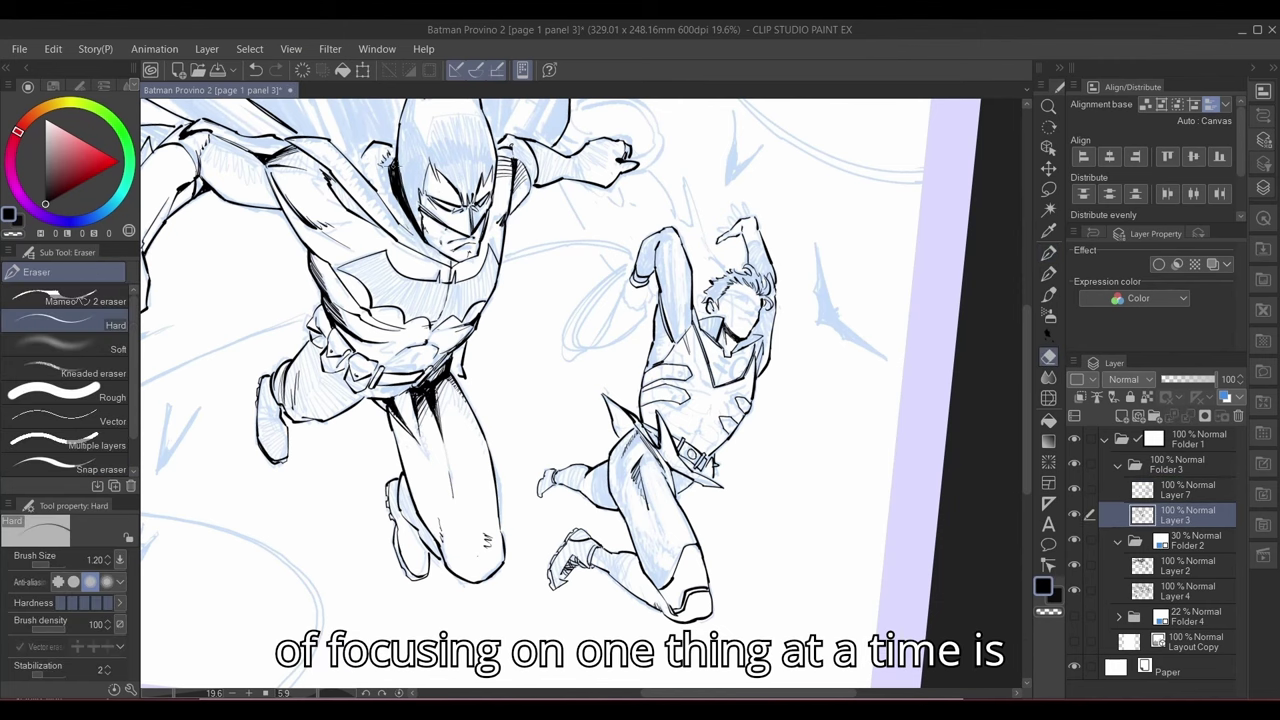
left_click(1188, 490)
- Ink the hand below the wristband of the second figure's bent arm with a size 4 pen
key("p")
left_click_drag(772, 353, 842, 377)
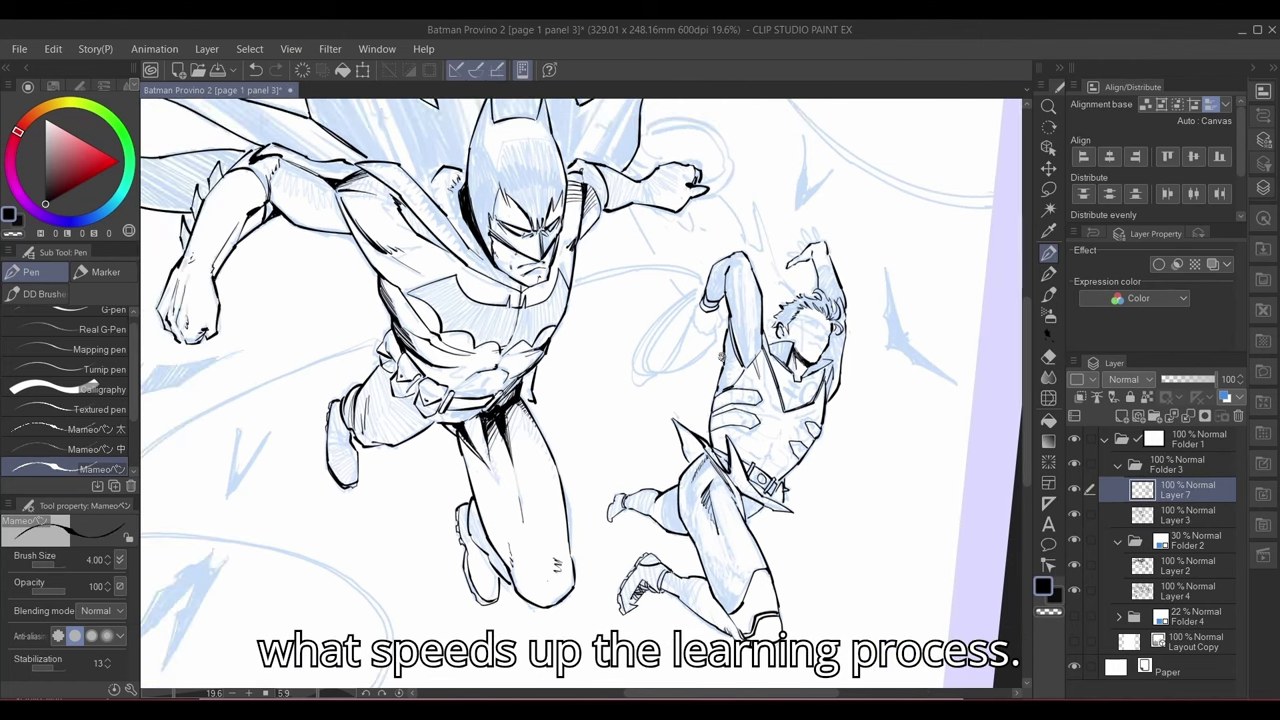
left_click_drag(722, 356, 709, 325)
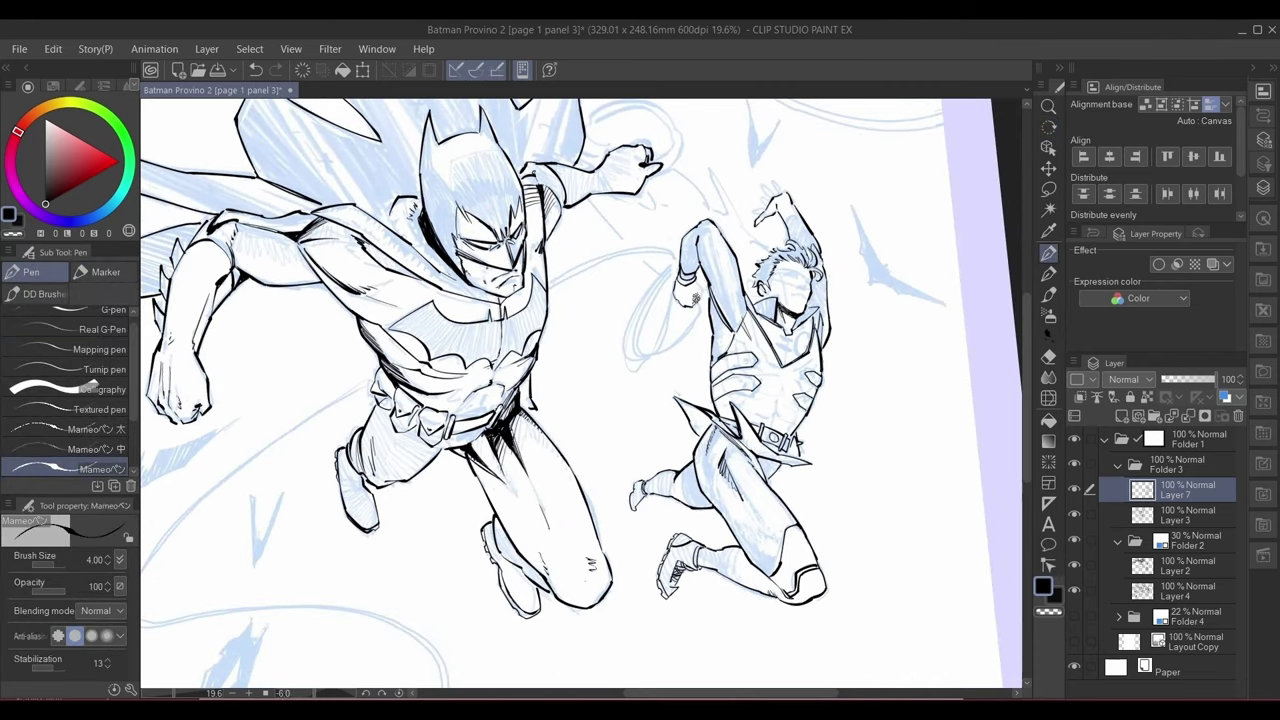
- Ink the second figure's masked face, raised open hand and vest fasteners, and save the file
left_click_drag(797, 366, 823, 515)
left_click_drag(855, 328, 579, 184)
left_click_drag(838, 320, 760, 505)
left_click_drag(697, 455, 666, 466)
left_click_drag(826, 312, 818, 224)
key("p")
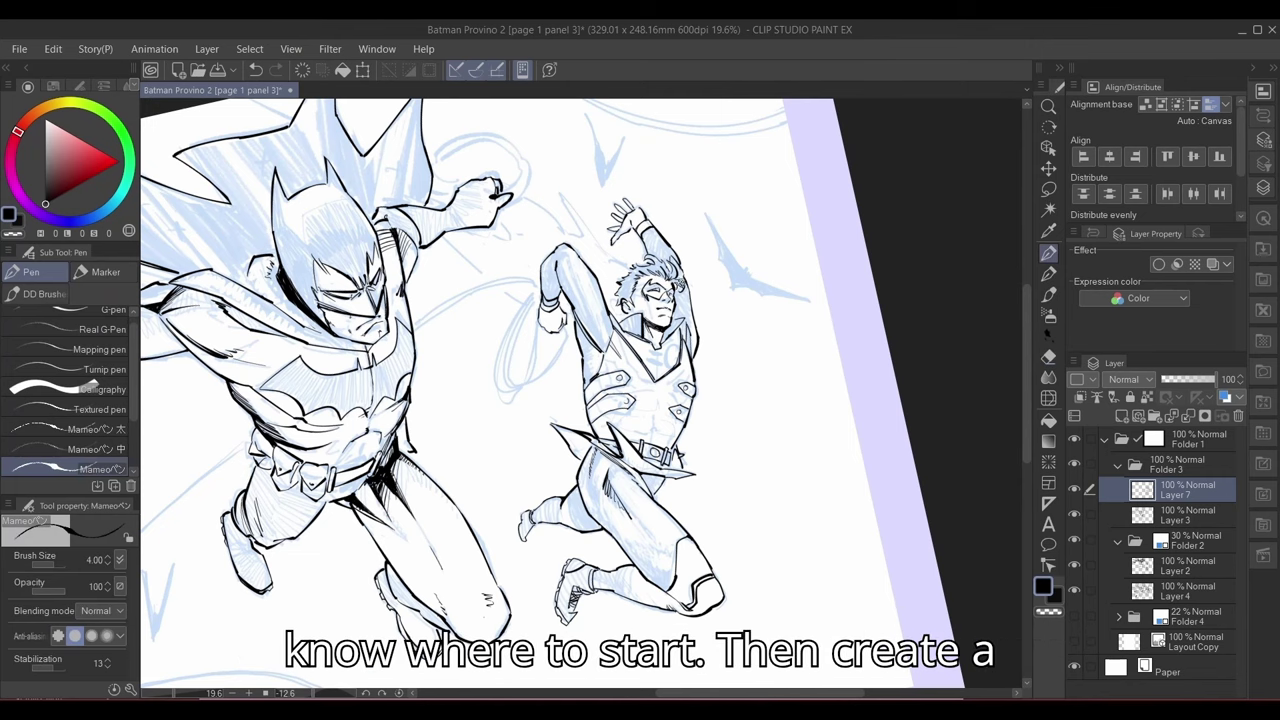
key("ctrl+s")
- Ink the second figure's torso folds, chest emblem and collar fastenings, and save the file
left_click_drag(704, 382, 776, 381)
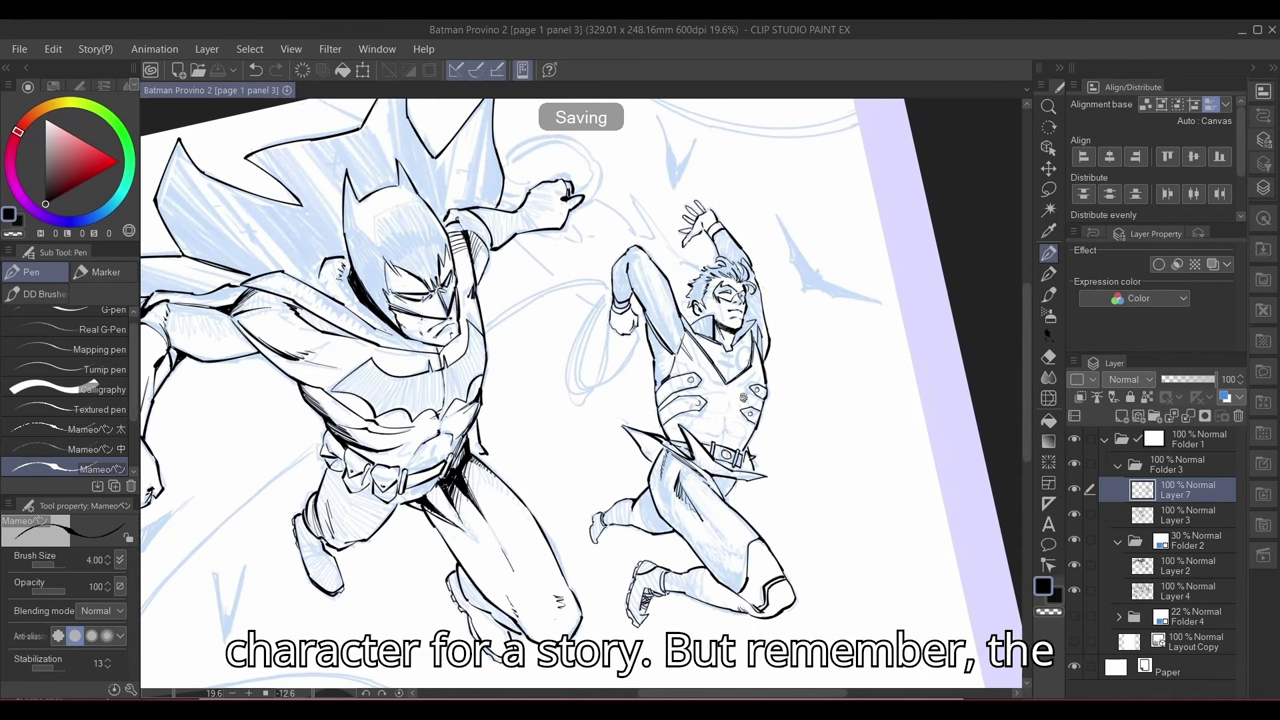
key("e")
key("p")
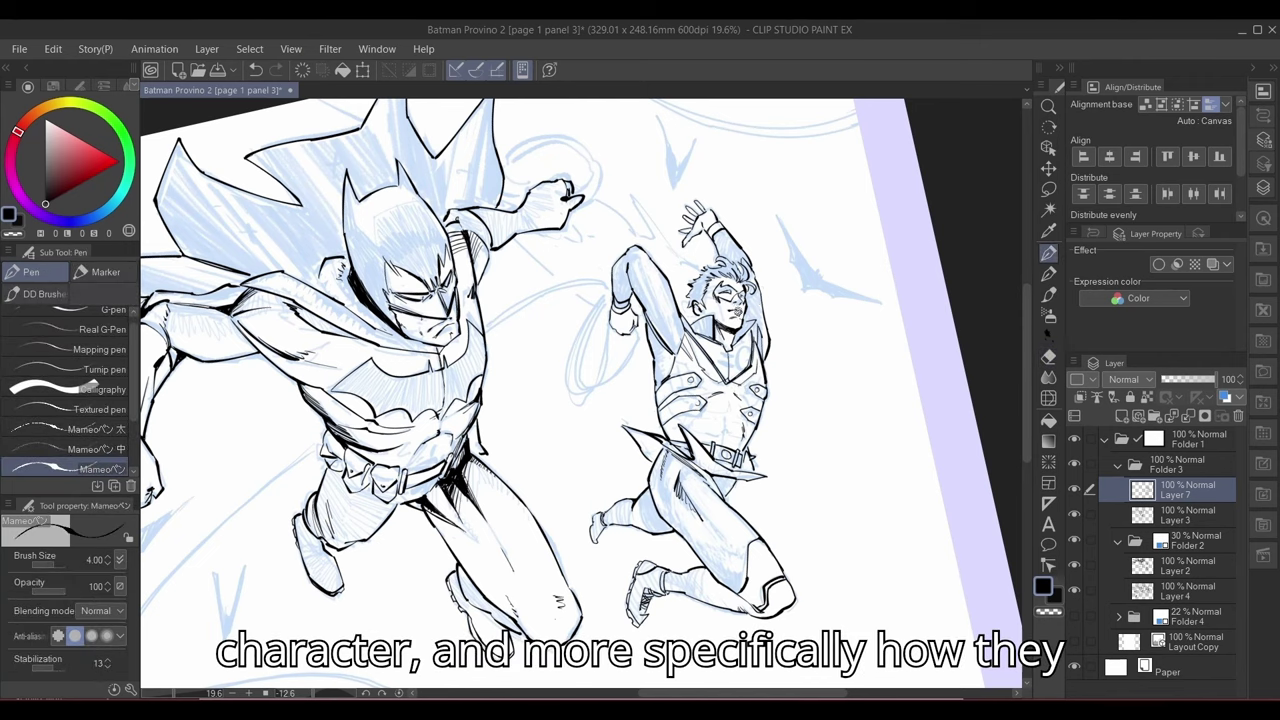
left_click_drag(738, 358, 714, 280)
left_click_drag(872, 384, 806, 248)
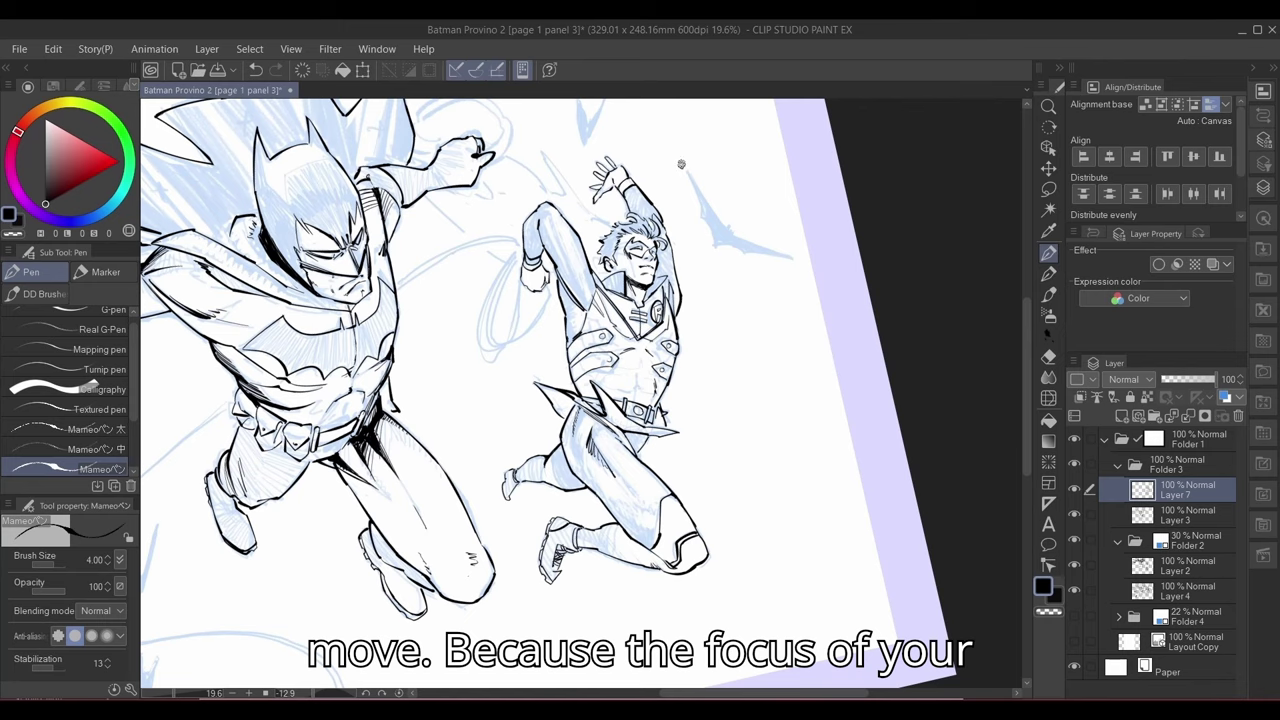
left_click_drag(681, 164, 794, 442)
key("ctrl+s")
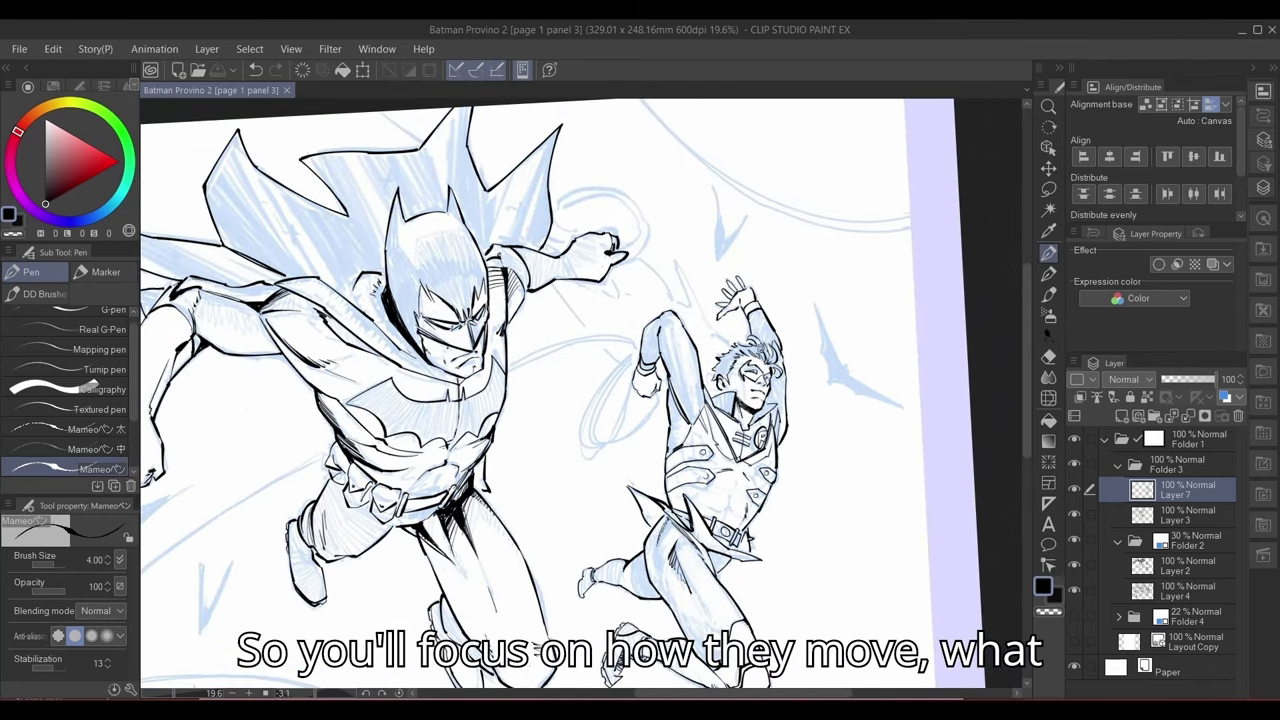
- On a new layer placed beneath Layer 7, ink the long curve and spikes between Batman's fist and the second figure
key("ctrl+shift+n")
left_click_drag(548, 285, 636, 367)
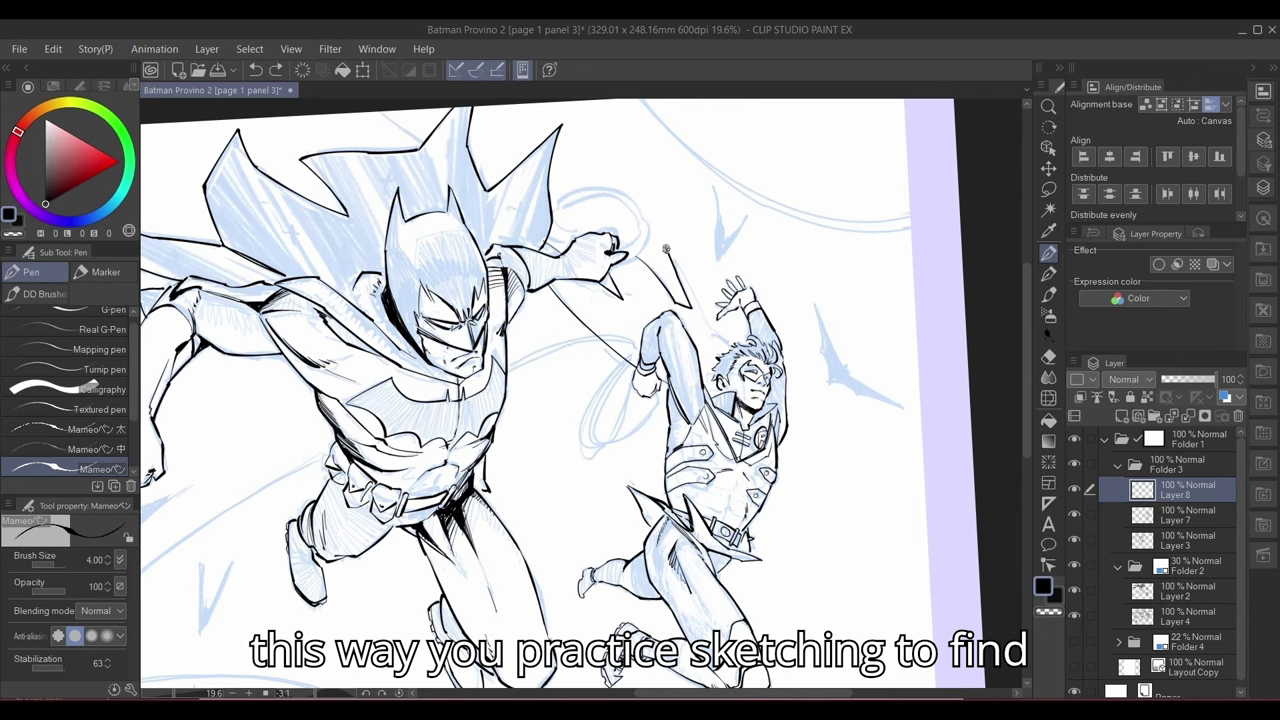
key("e")
mouse_move(666, 248)
left_mouse_down()
mouse_move(728, 345)
mouse_move(690, 304)
left_mouse_up()
key("p")
key("e")
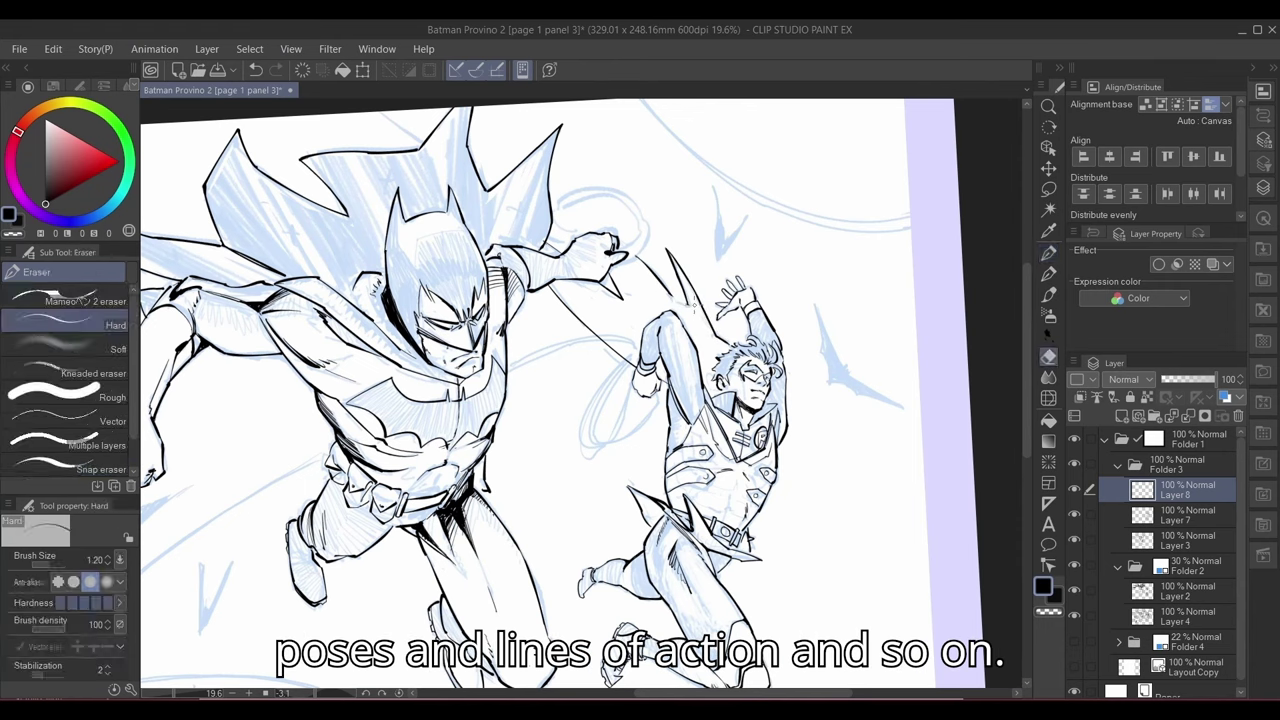
key("p")
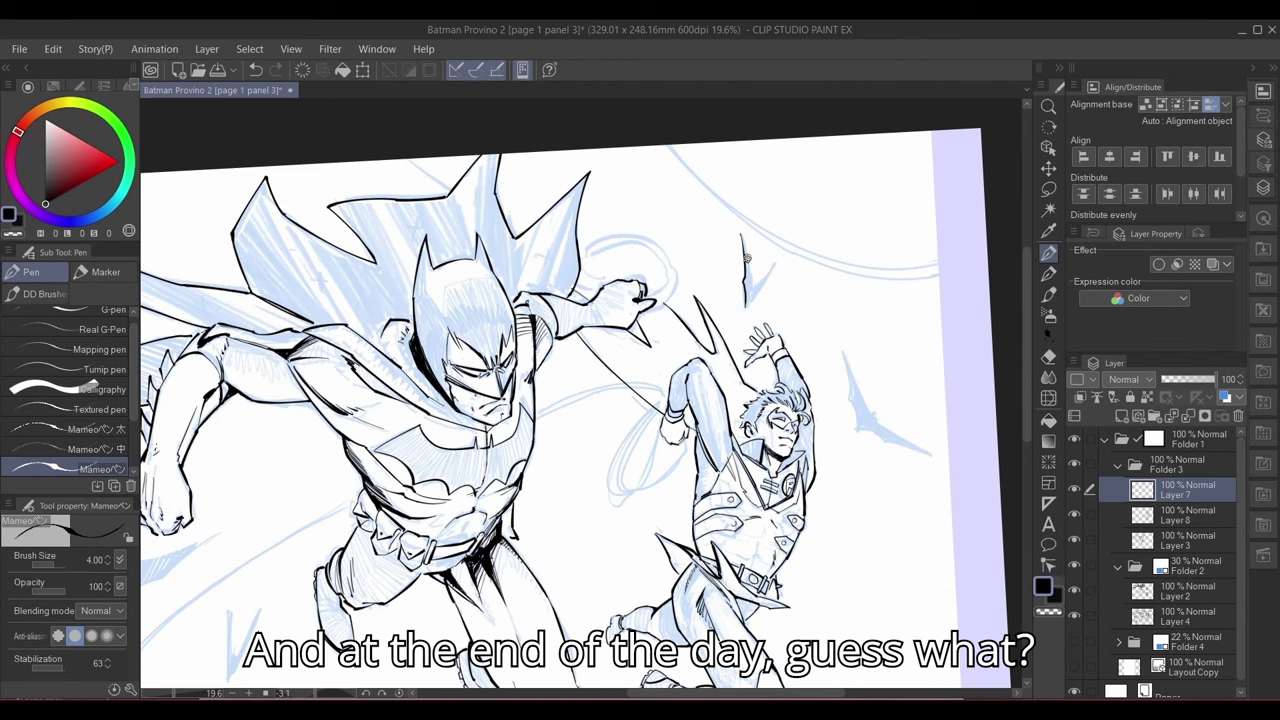
- Ink the small bat silhouette above the second figure's raised hand in solid black on Layer 7, and save the file
left_click_drag(740, 233, 749, 294)
key("ctrl+z")
key("e")
mouse_move(742, 235)
left_mouse_down()
mouse_move(747, 308)
mouse_move(750, 290)
left_mouse_up()
key("p")
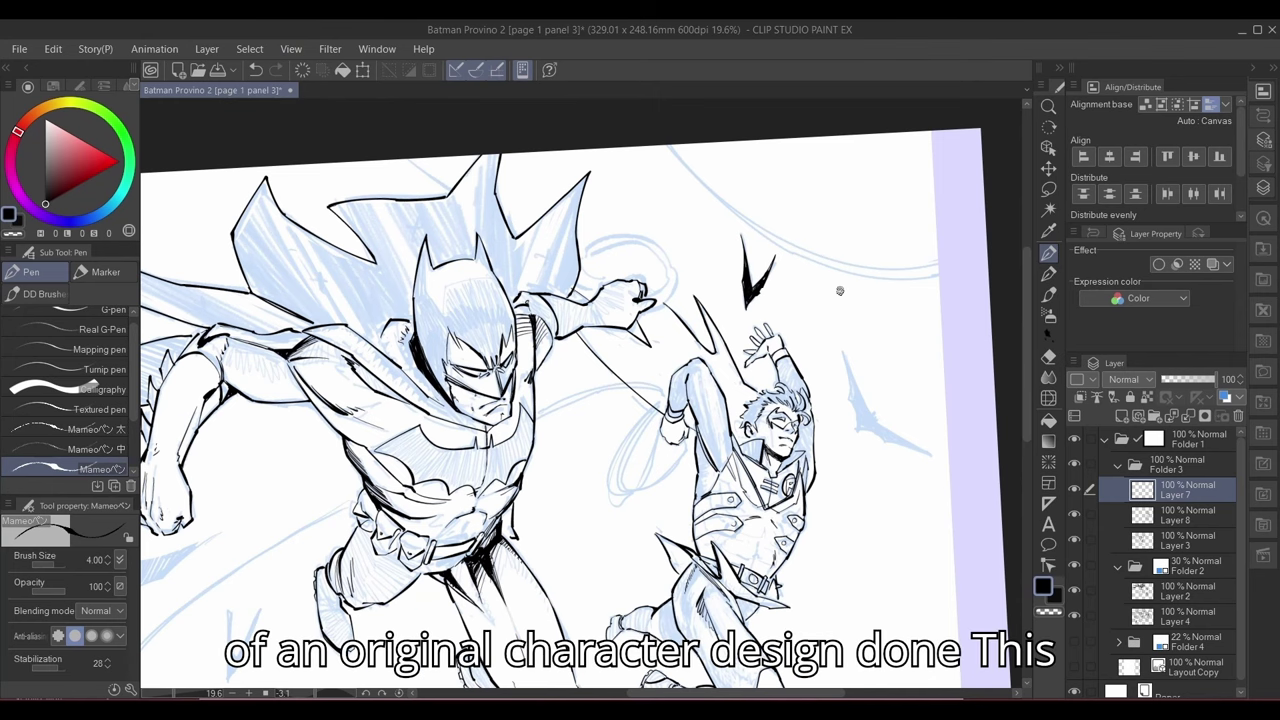
key("ctrl+s")
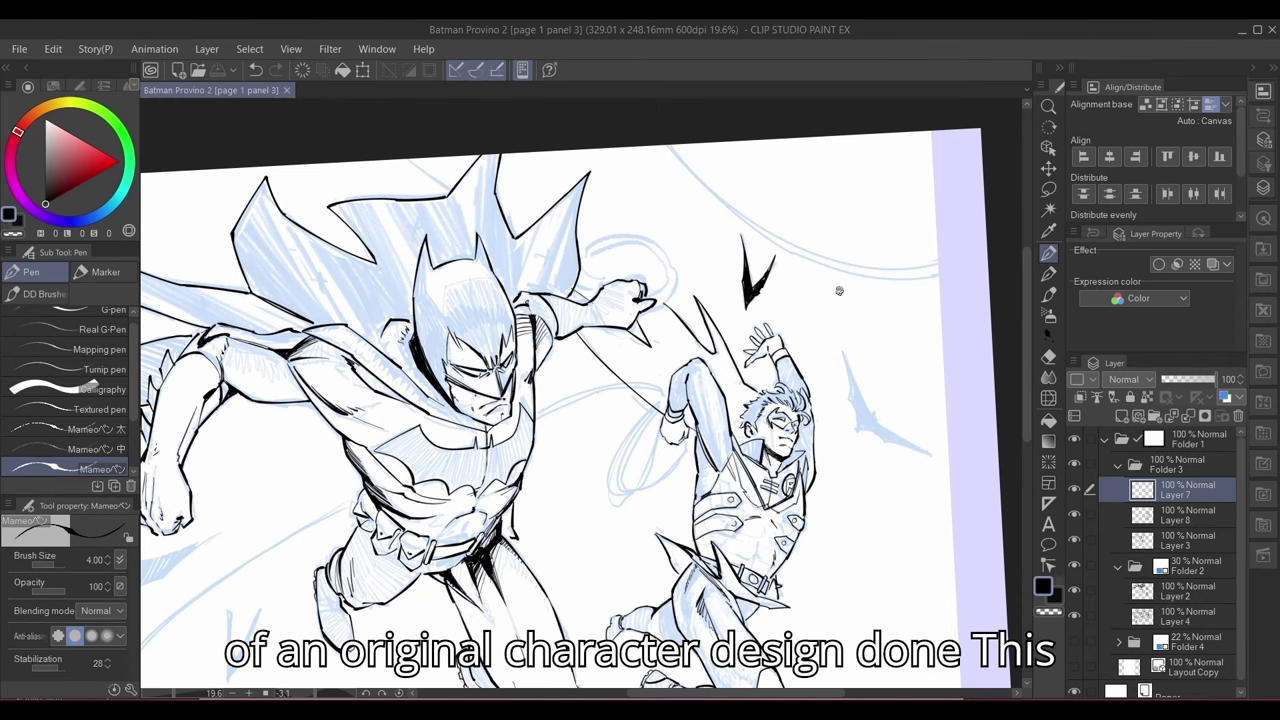
- Straighten and fit the canvas, and temporarily hide the sketch in Folder 2 to check the line art
key("ctrl+@")
key("ctrl+0")
left_click(1118, 567)
left_click(1075, 566)
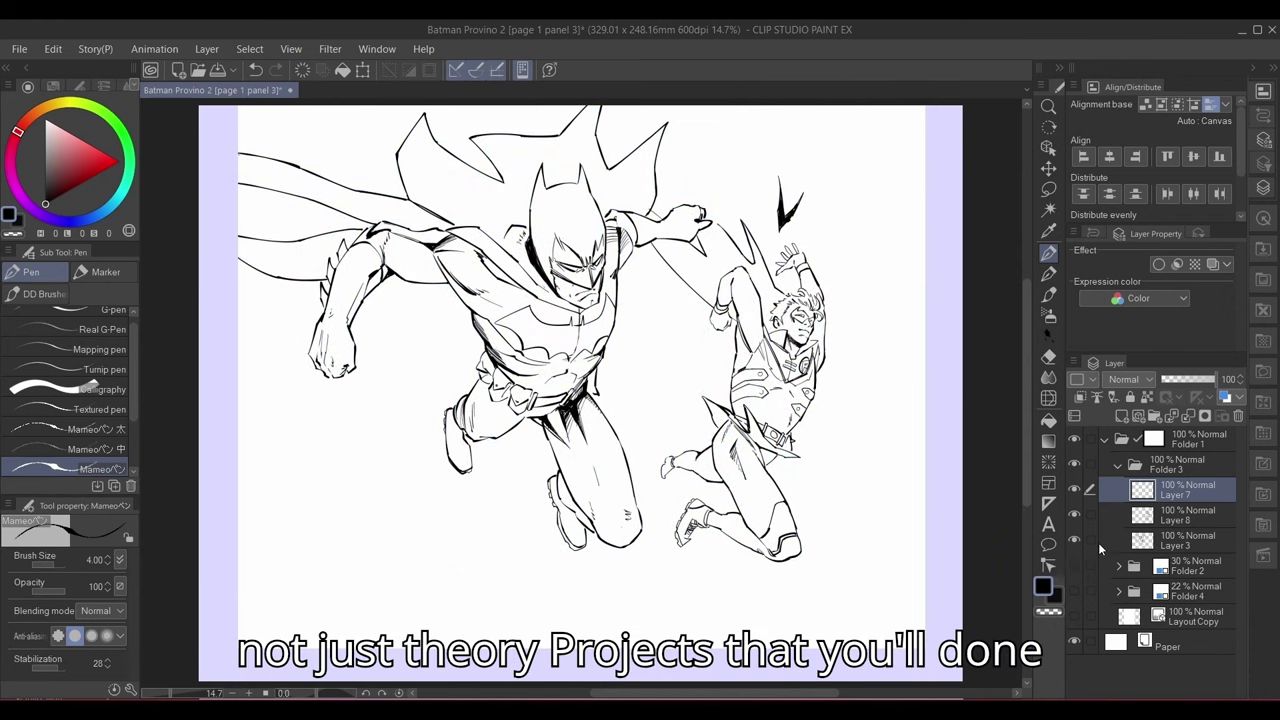
left_click(1074, 566)
- Ink the outline of the bat beside the second figure's head near the panel border, refining it with the eraser
scroll(836, 262, "up", 3)
mouse_move(786, 256)
left_mouse_down()
mouse_move(800, 366)
mouse_move(826, 352)
left_mouse_up()
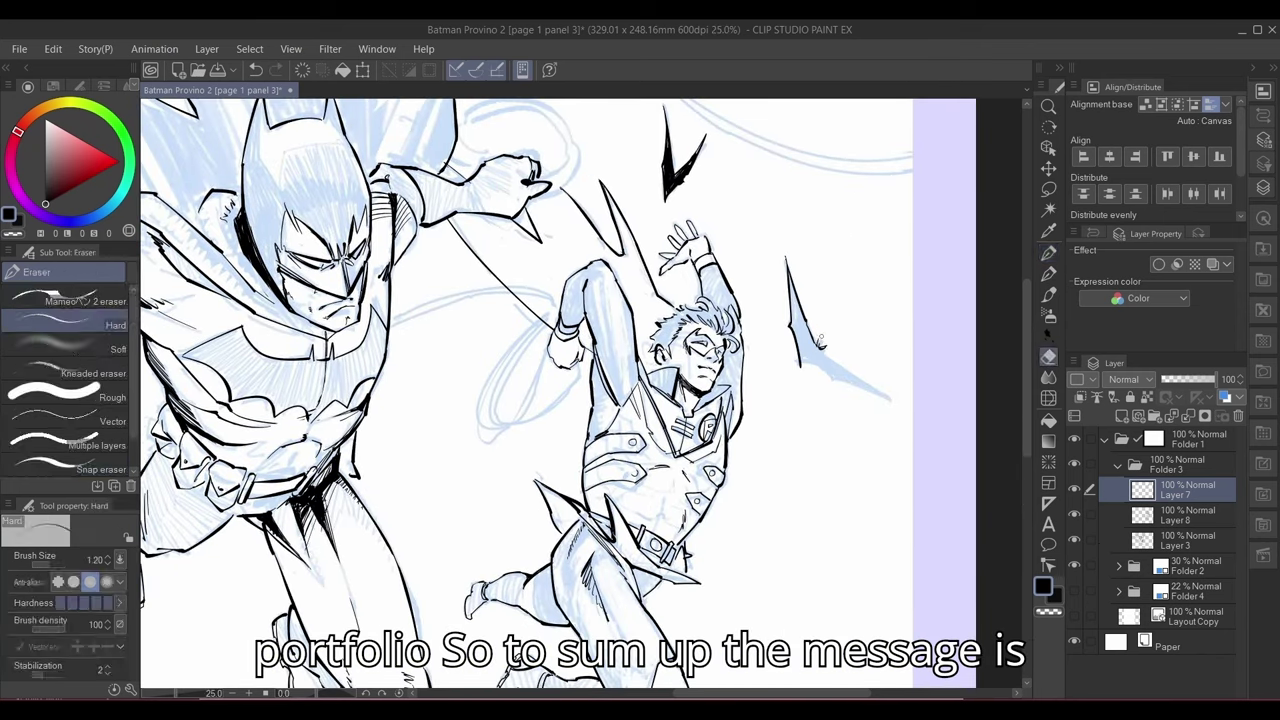
mouse_move(850, 275)
left_mouse_down()
mouse_move(806, 170)
mouse_move(400, 310)
left_mouse_up()
mouse_move(557, 378)
left_mouse_down()
mouse_move(545, 286)
mouse_move(572, 350)
mouse_move(545, 288)
left_mouse_up()
key("ctrl+z")
key("ctrl+z")
mouse_move(557, 376)
left_mouse_down()
mouse_move(562, 319)
mouse_move(545, 288)
left_mouse_up()
key("ctrl+at")
key("e")
key("p")
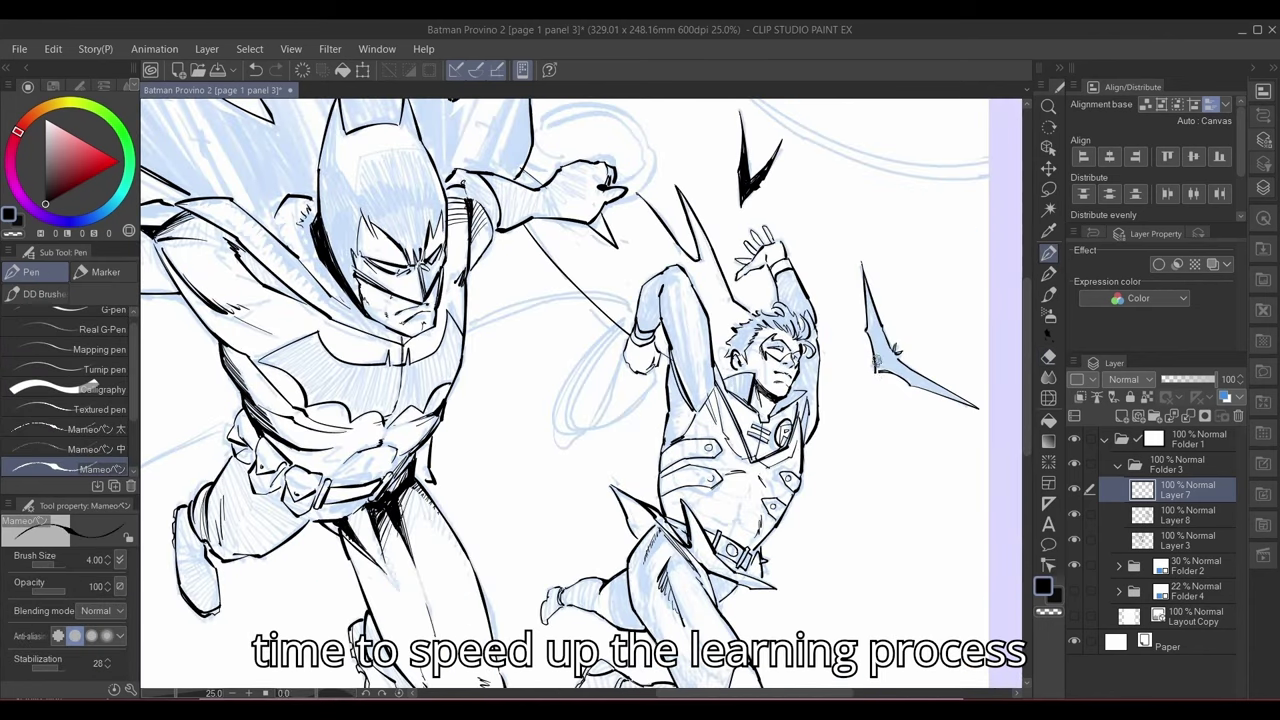
left_click_drag(868, 333, 876, 372)
- Fill the outlined bat beside the second figure with black while the sketch in Folder 2 is hidden
mouse_move(631, 457)
left_mouse_down()
mouse_move(543, 489)
mouse_move(529, 477)
left_mouse_up()
key("g")
left_click(790, 375)
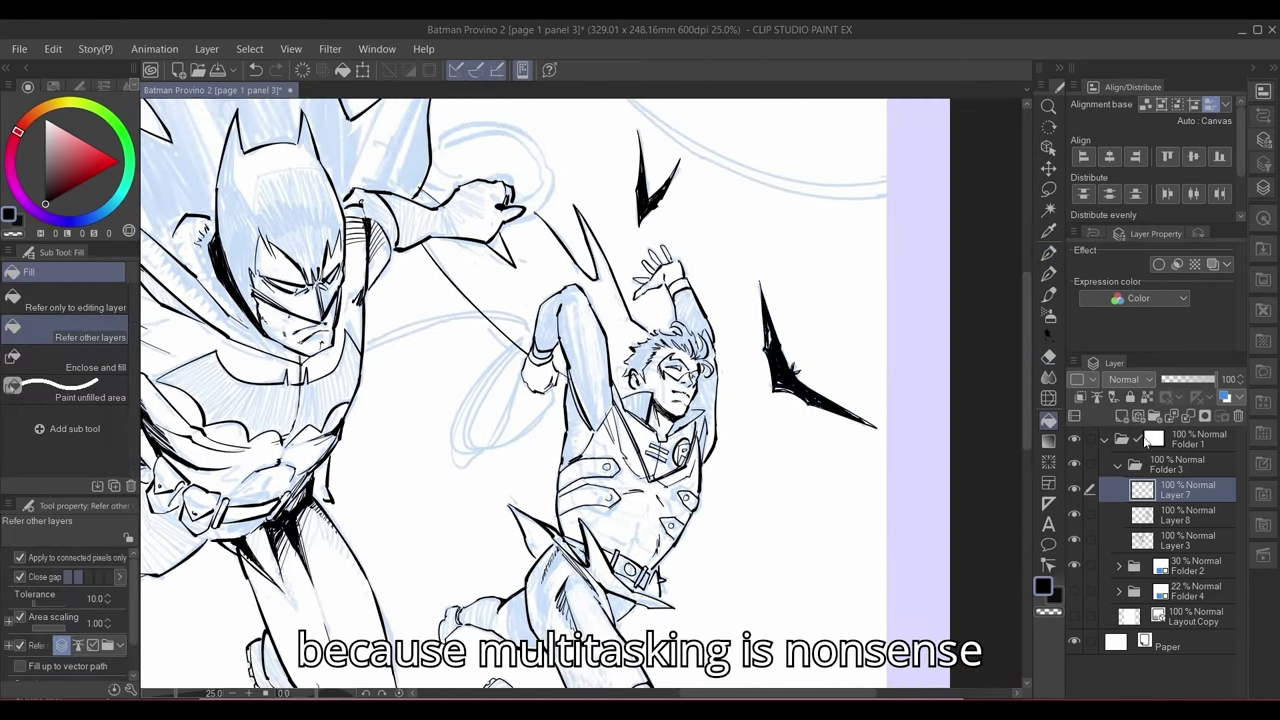
key("ctrl+z")
left_click(1074, 566)
left_click(790, 373)
left_click(1074, 566)
- Ink the small V-shaped bat beside Batman's rear boot and fill it with solid black
mouse_move(302, 606)
left_mouse_down()
mouse_move(934, 489)
mouse_move(944, 503)
left_mouse_up()
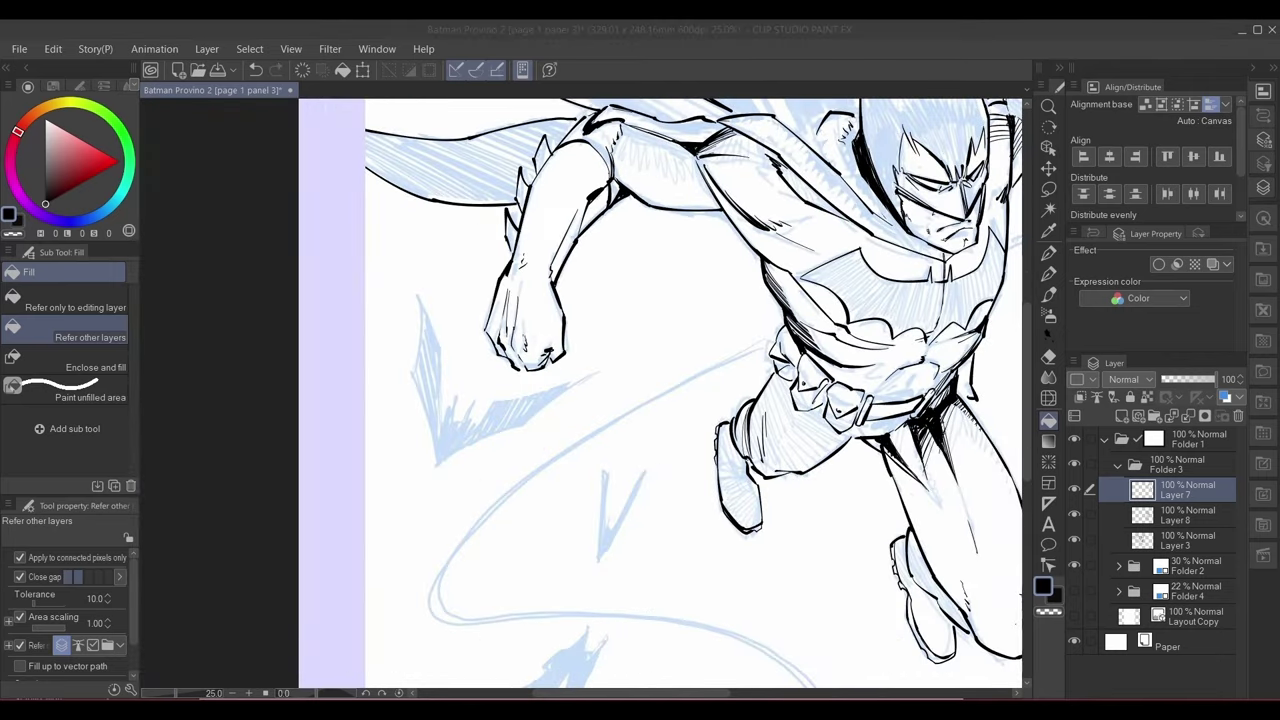
mouse_move(611, 503)
left_mouse_down()
mouse_move(586, 393)
mouse_move(598, 361)
mouse_move(588, 405)
mouse_move(634, 320)
left_mouse_up()
key("p")
key("e")
key("p")
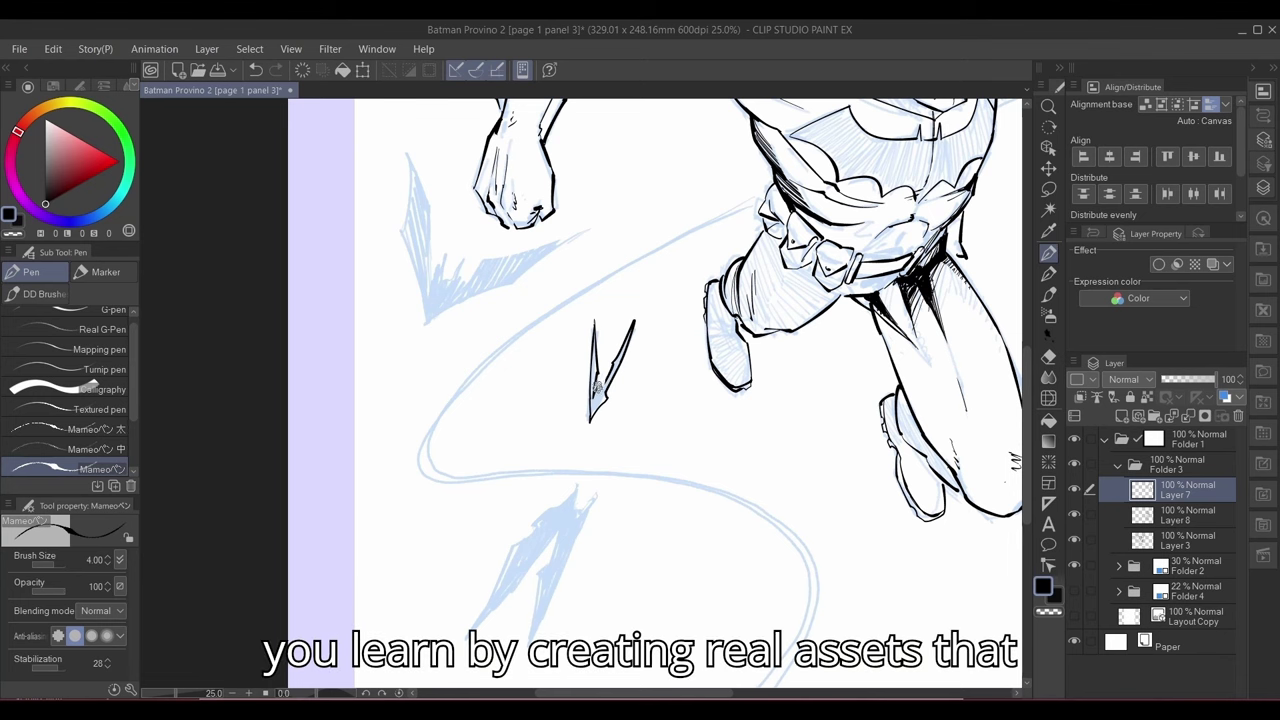
left_click_drag(597, 392, 611, 376)
key("e")
key("p")
left_click(1074, 566)
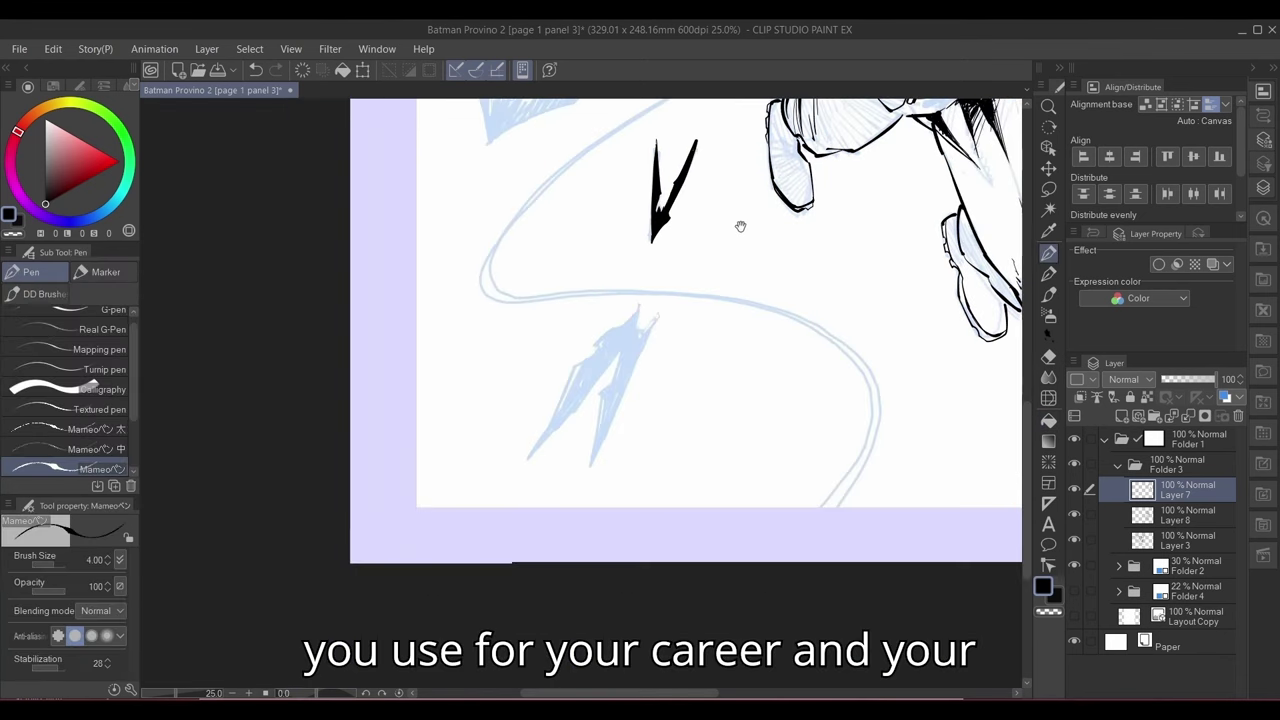
- Ink the outline of the larger bat with folded wings near the panel's lower border
mouse_move(592, 356)
left_mouse_down()
mouse_move(646, 340)
mouse_move(592, 480)
left_mouse_up()
left_click_drag(592, 480, 624, 362)
left_click_drag(602, 356, 518, 477)
left_click_drag(624, 362, 518, 477)
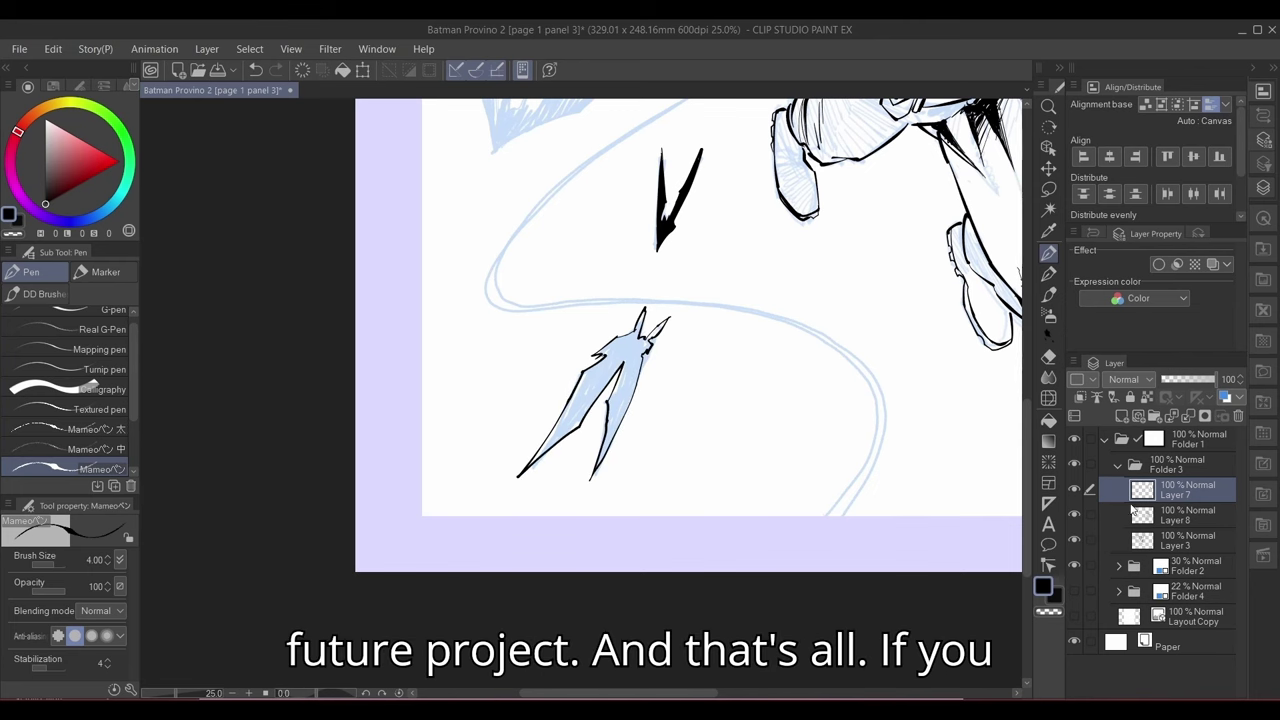
- Fill the larger folded-wing bat with black, hide the sketch in Folder 2, and save the file
left_click(1074, 565)
key("g")
left_click(600, 400)
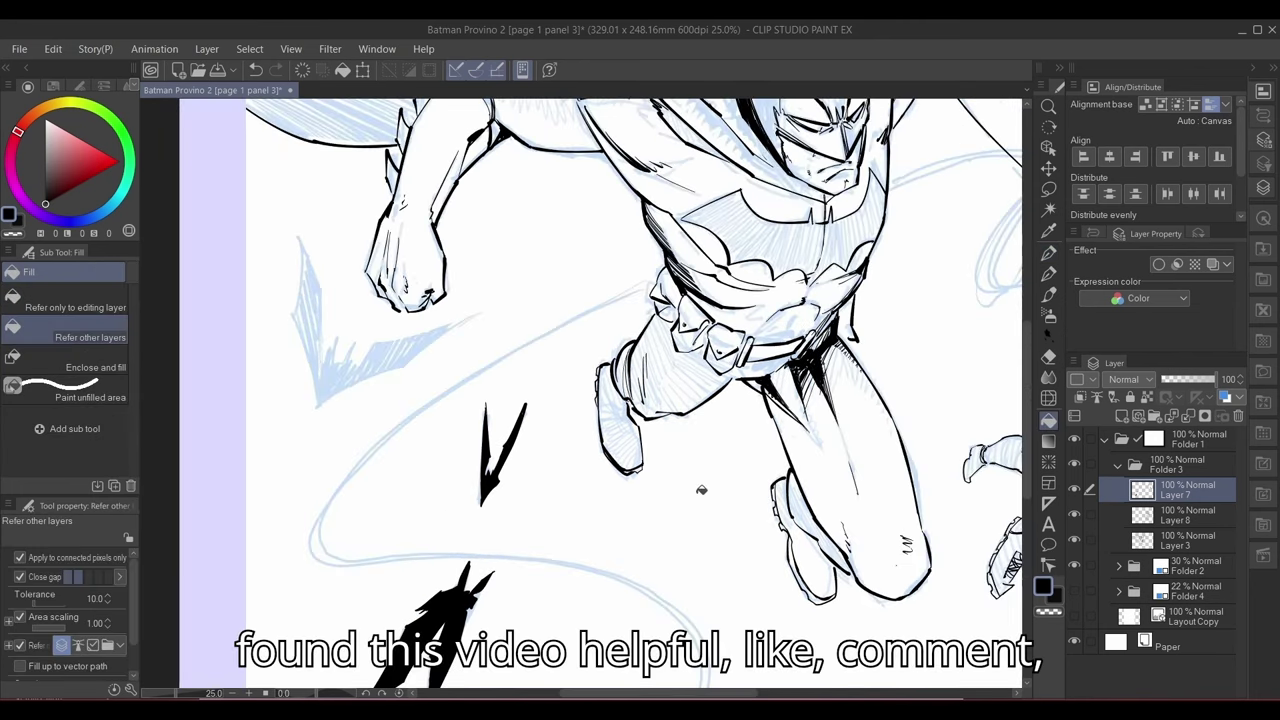
scroll(718, 504, "down", 8)
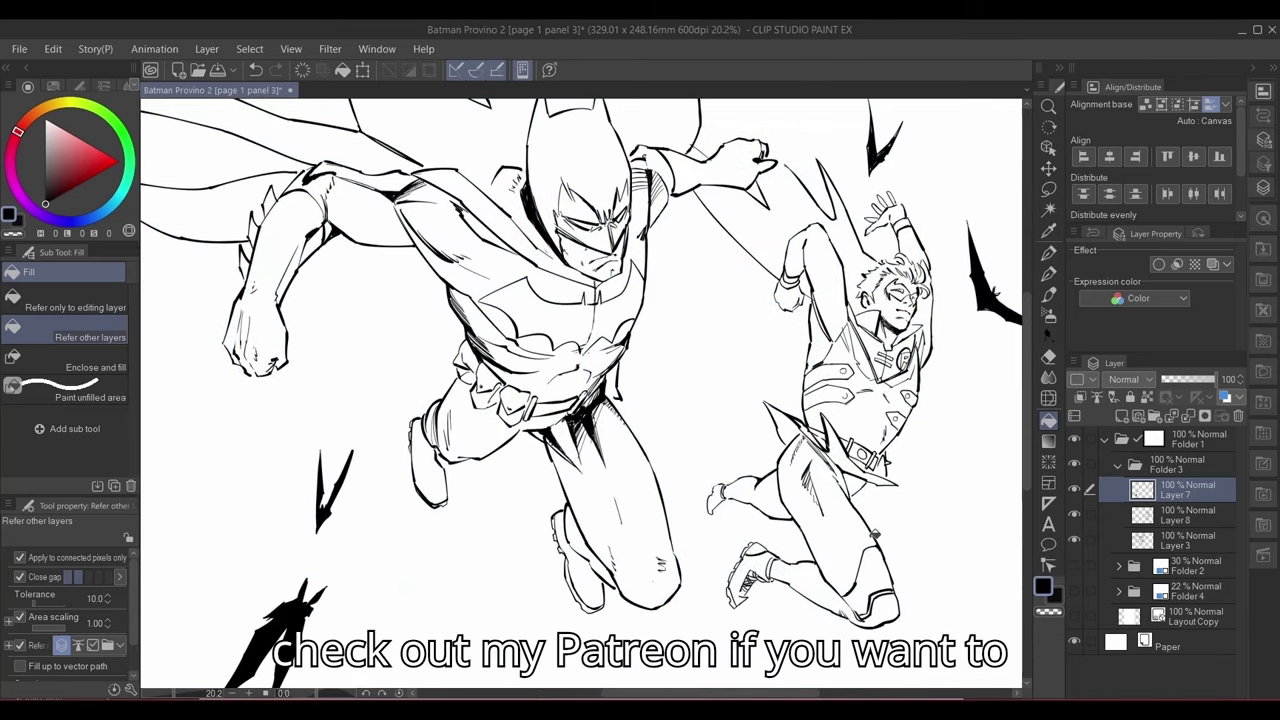
key("ctrl+s")
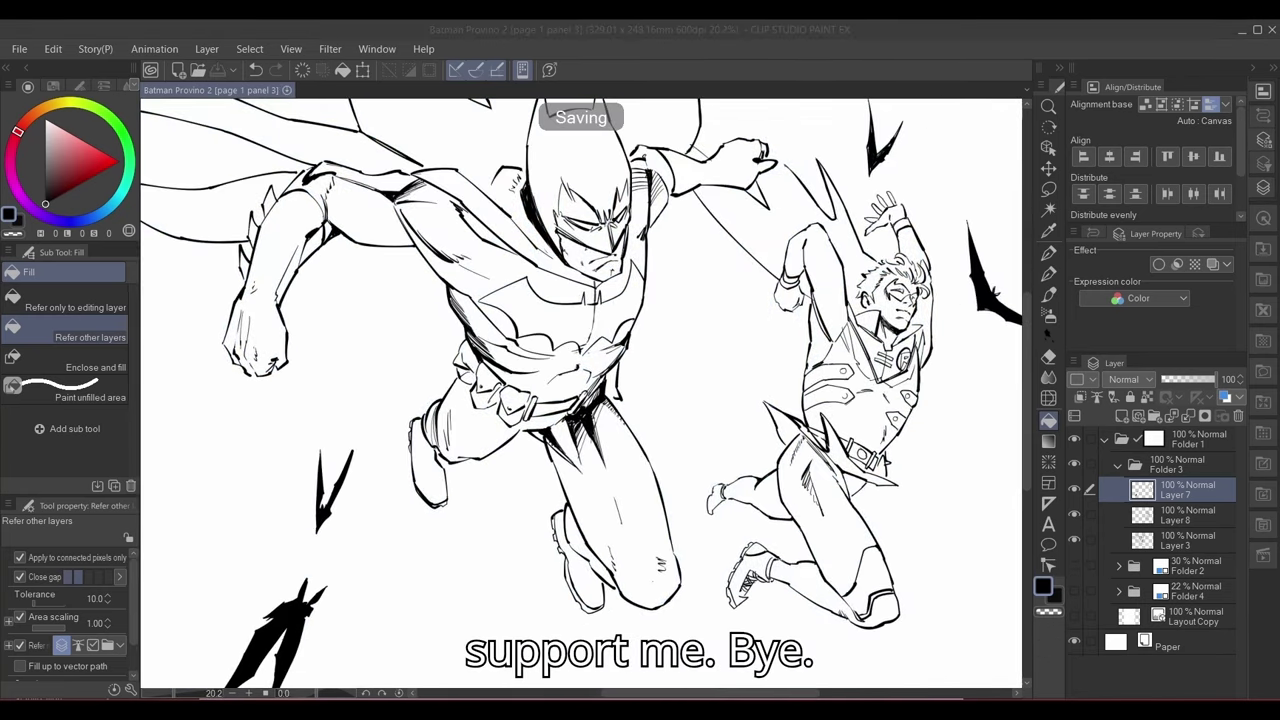